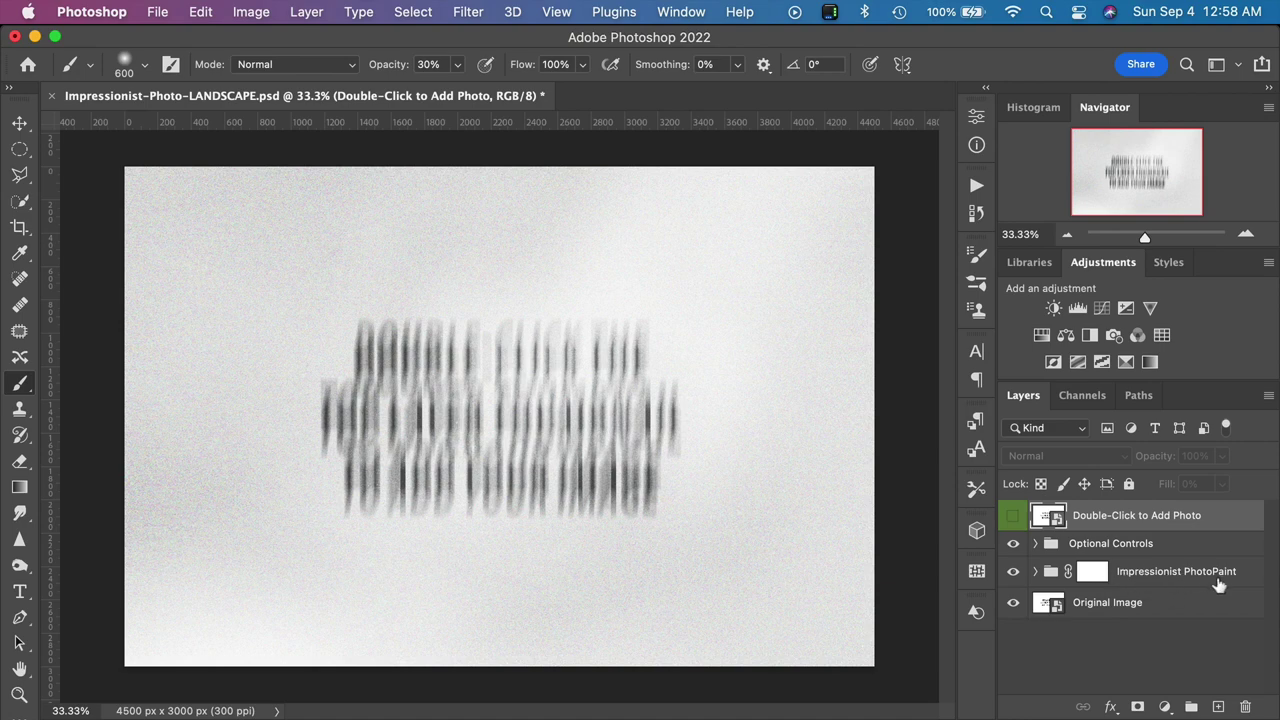
# Hide and show the Impressionist PhotoPaint group to compare the template with and without the effect.
pyautogui.click(1013, 571)
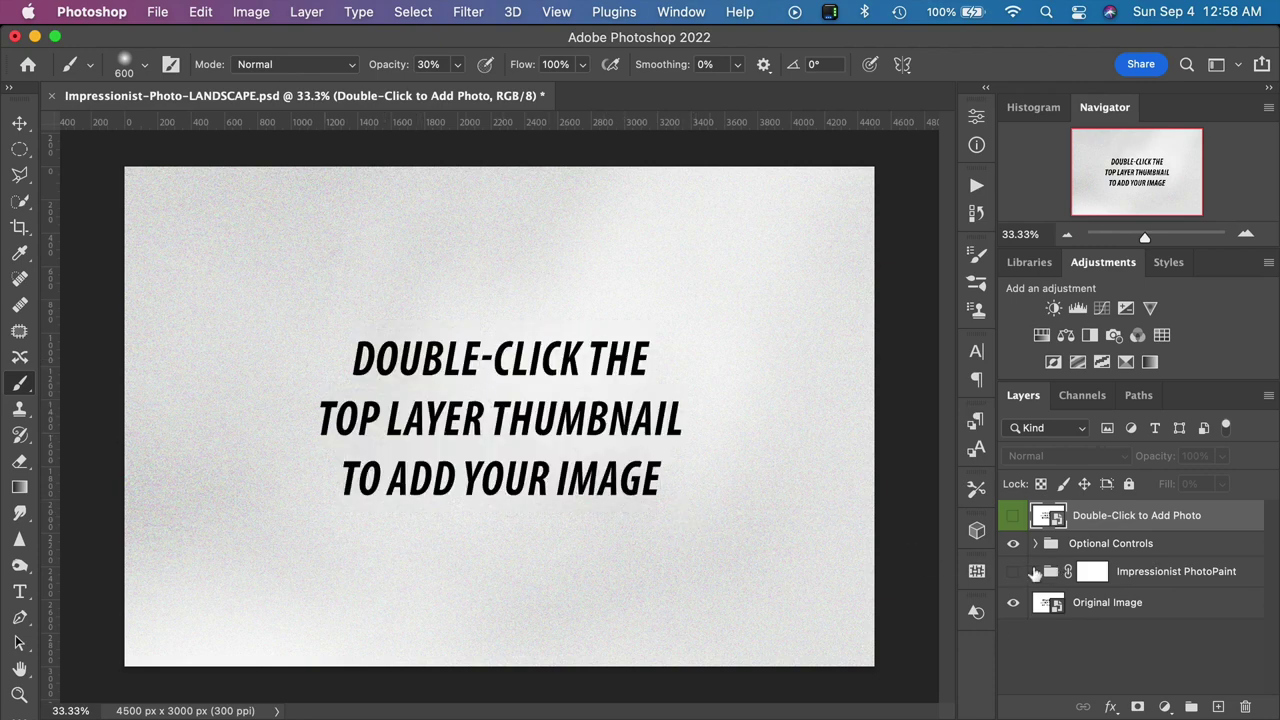
pyautogui.click(1012, 574)
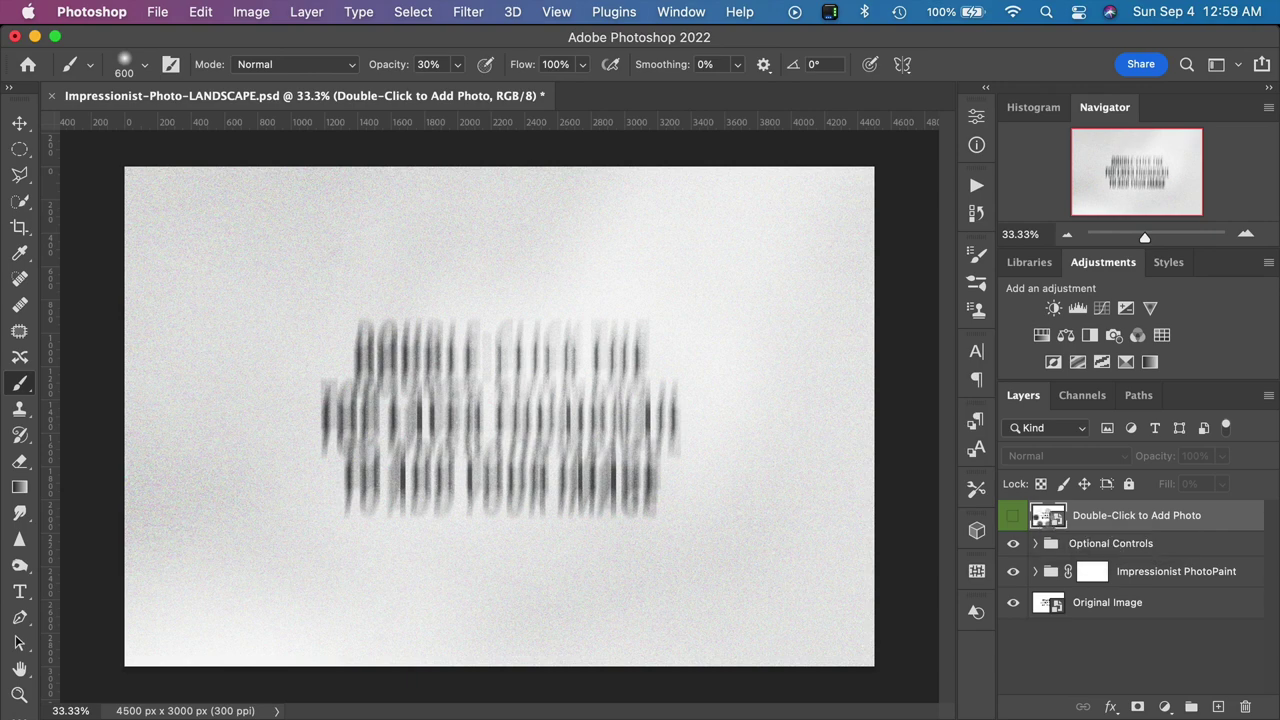
# Open the Double-Click to Add Photo smart object and place the Eiffel Tower photo from the Sample Photos folder in it as an embedded image.
pyautogui.doubleClick(1046, 518)
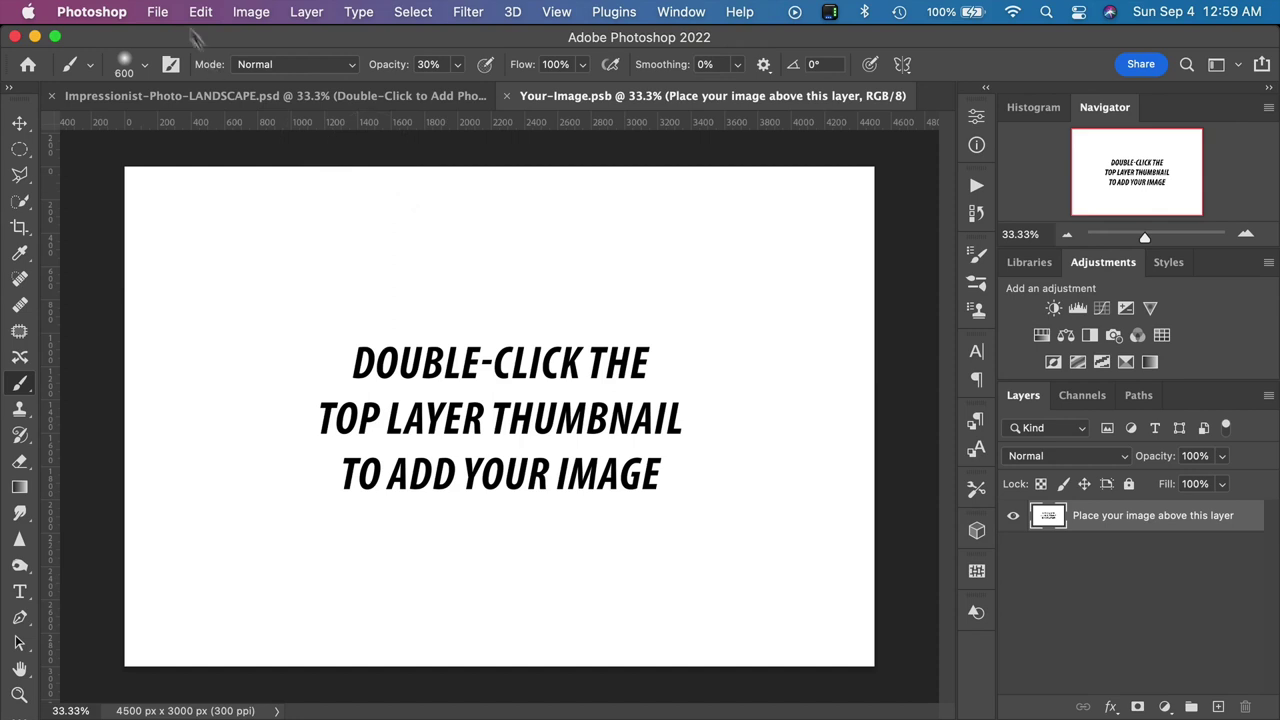
pyautogui.click(158, 12)
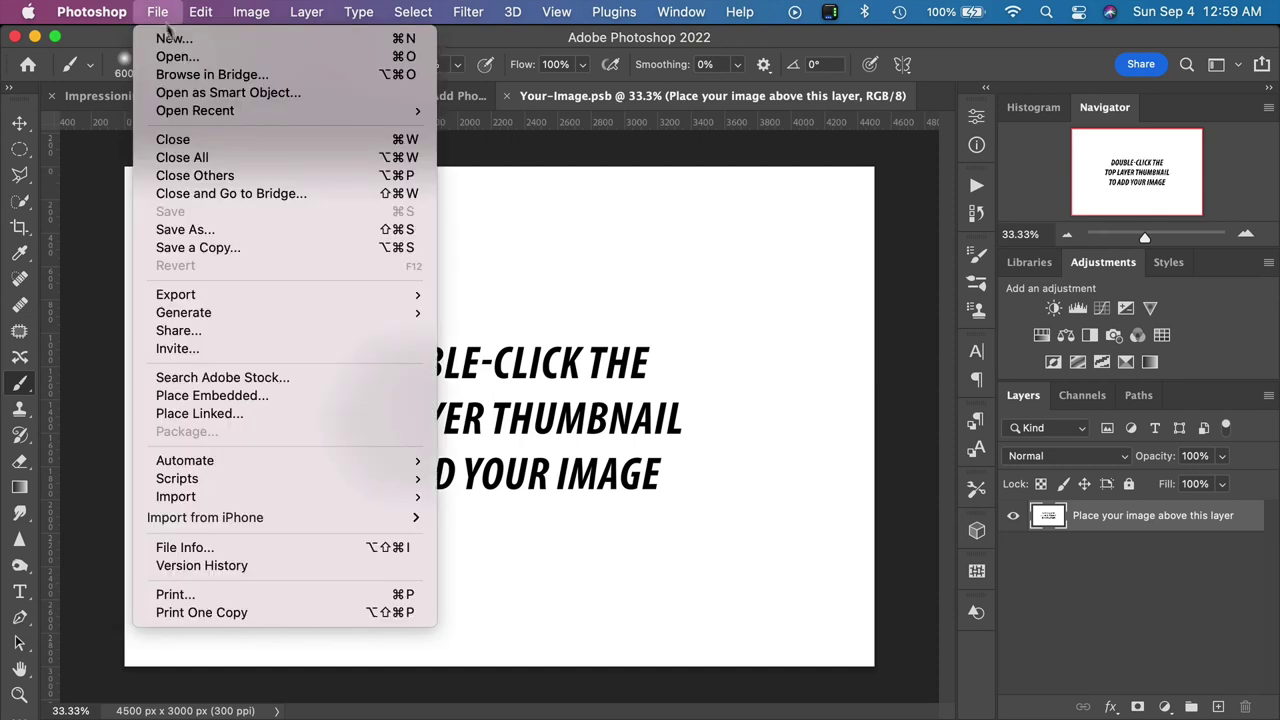
pyautogui.click(287, 404)
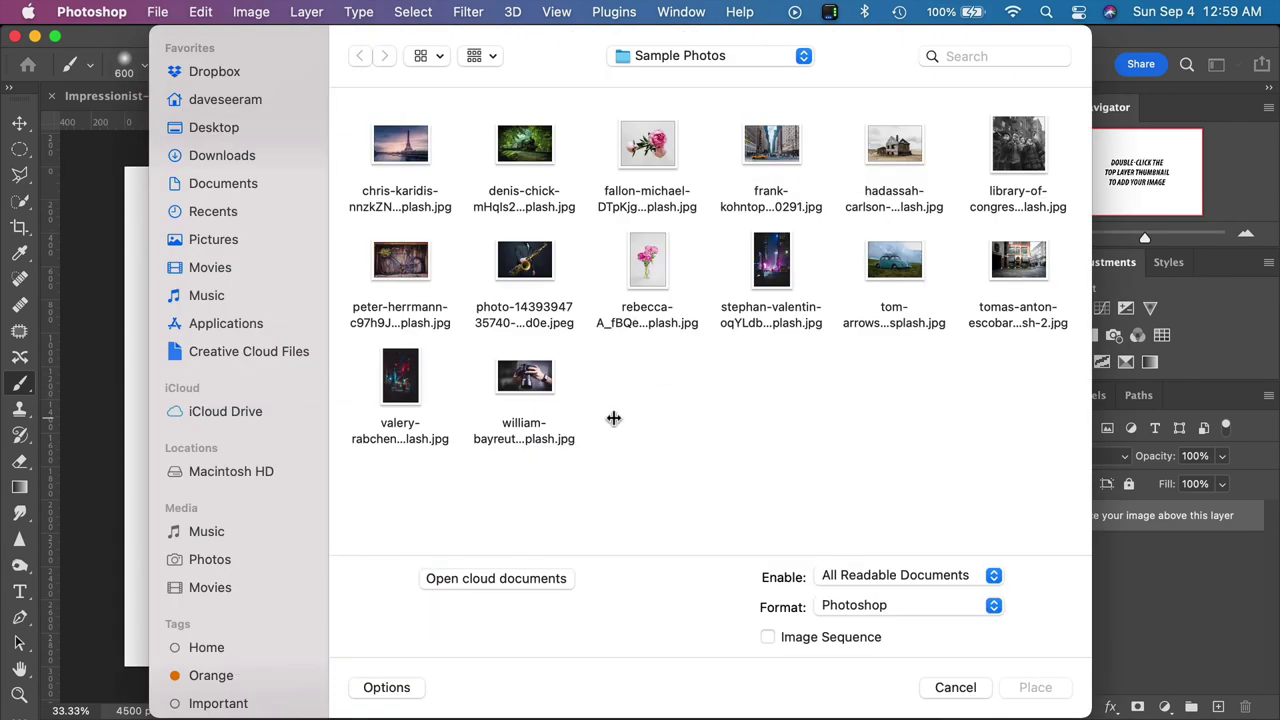
pyautogui.click(420, 158)
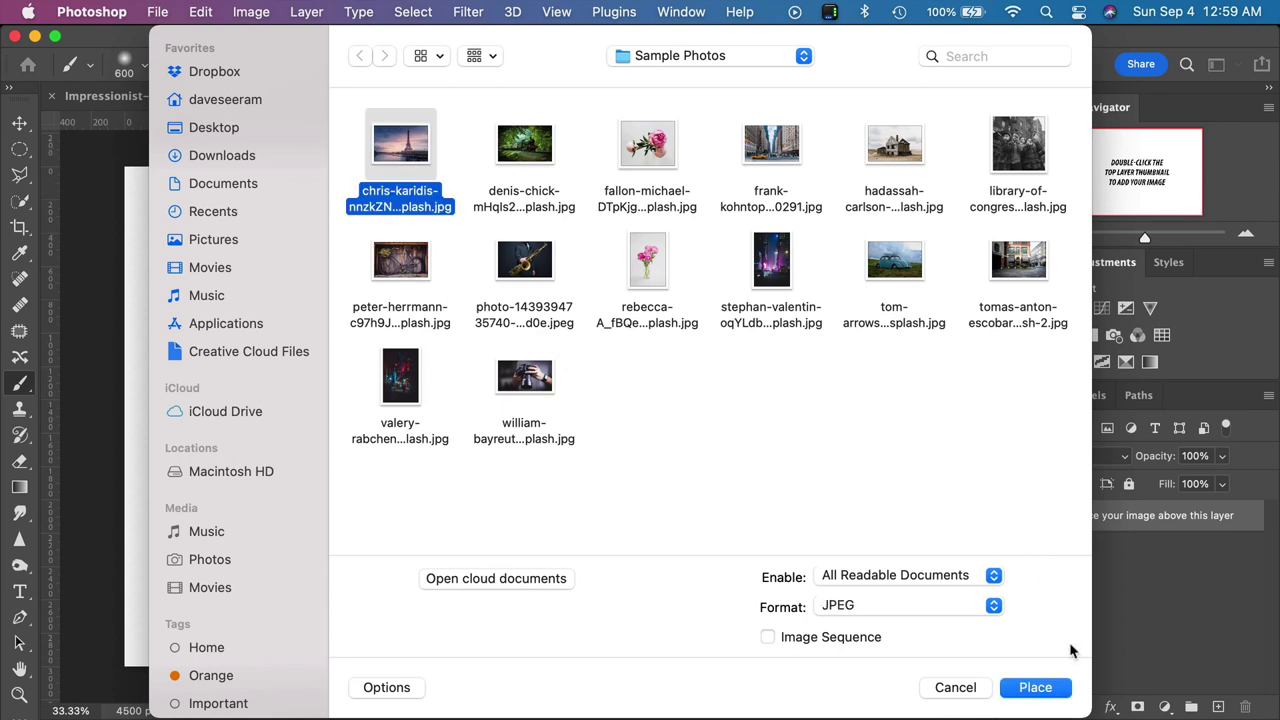
pyautogui.click(1036, 687)
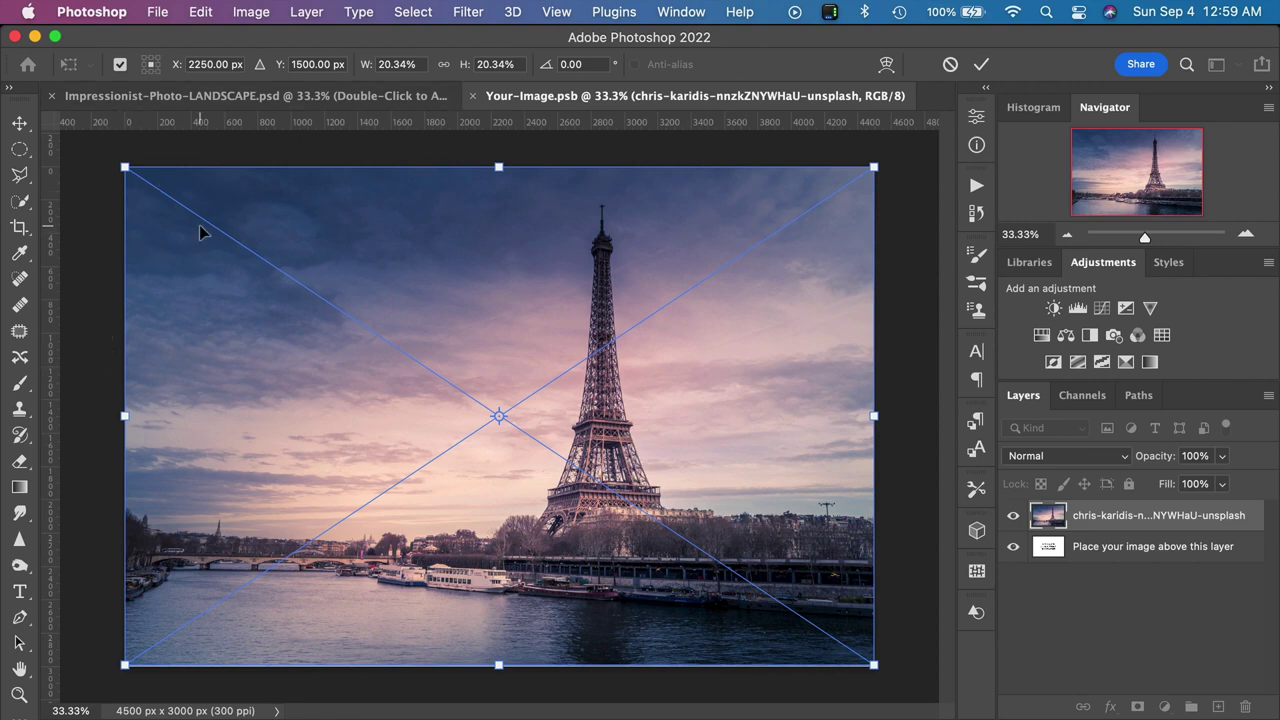
# Scale the placed photo from its center to about 21.52% so it overfills the canvas, and save and close Your-Image.psb.
pyautogui.moveTo(126, 170); pyautogui.dragTo(99, 152)
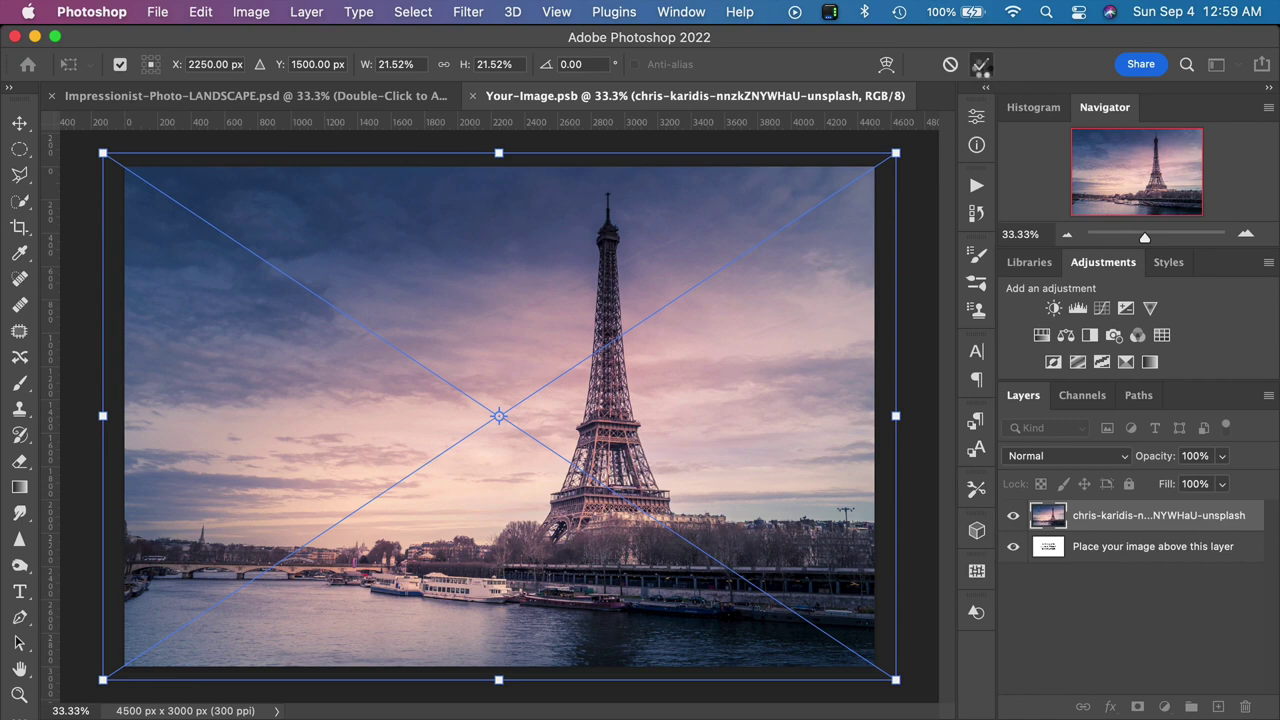
pyautogui.click(981, 66)
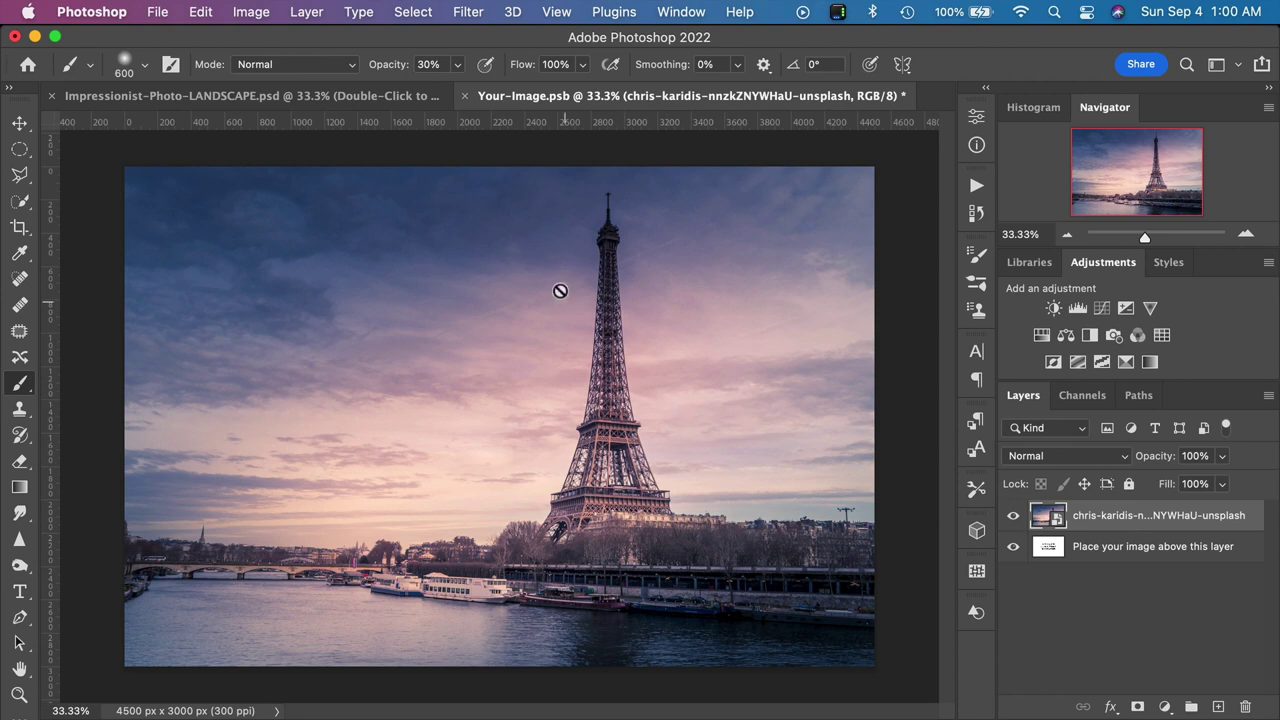
pyautogui.click(464, 96)
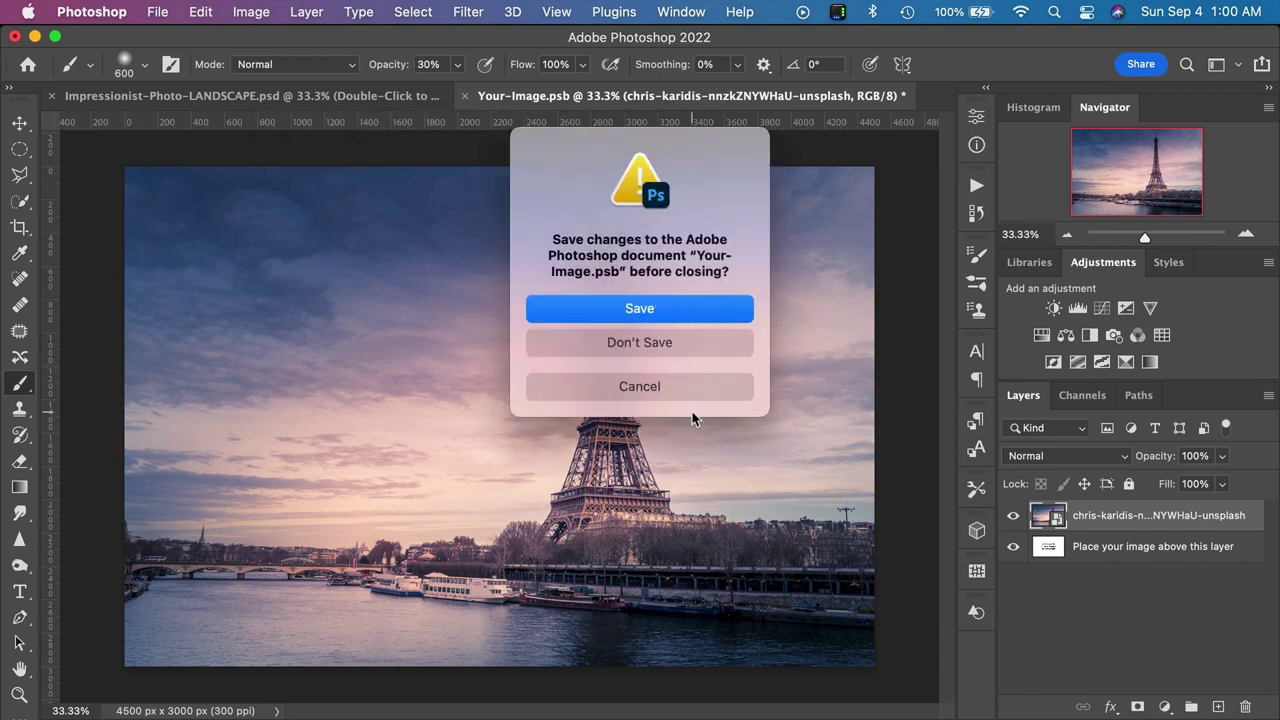
pyautogui.click(684, 316)
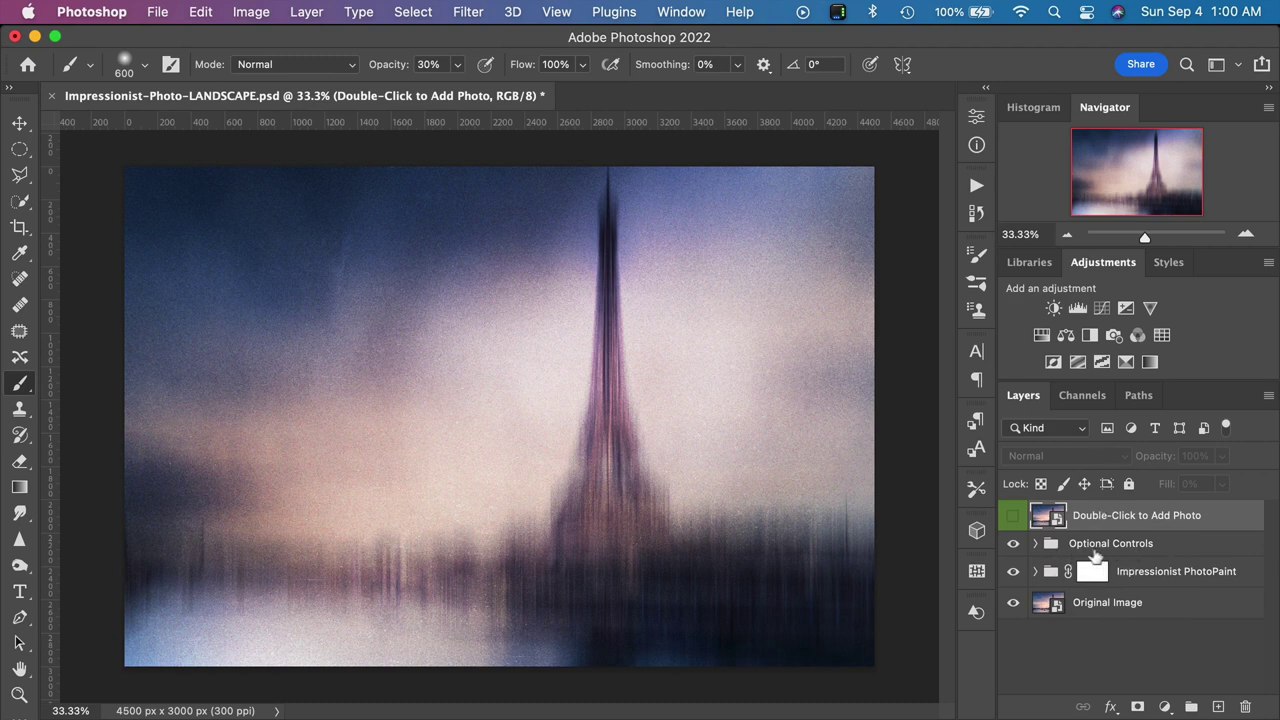
# Expand the Optional Controls and Toning groups and preview the Darken Image adjustment by switching it on and off.
pyautogui.click(1035, 546)
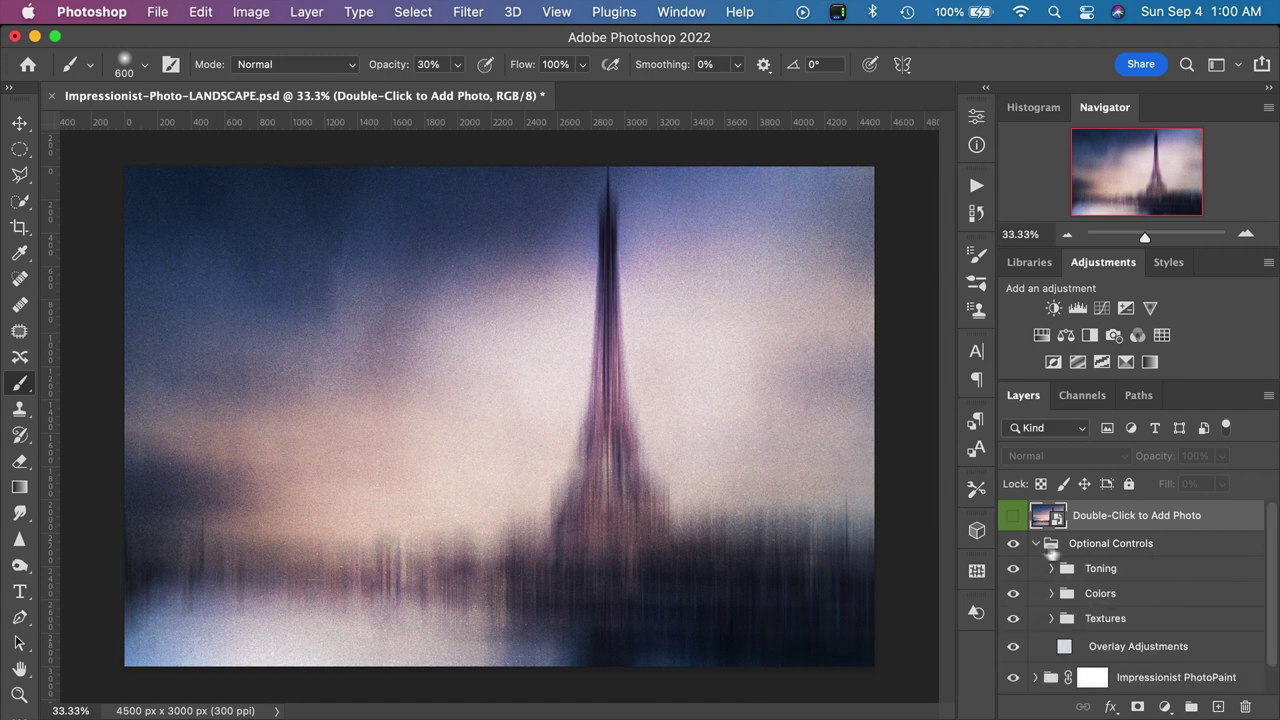
pyautogui.scroll(-1, 1128, 617)
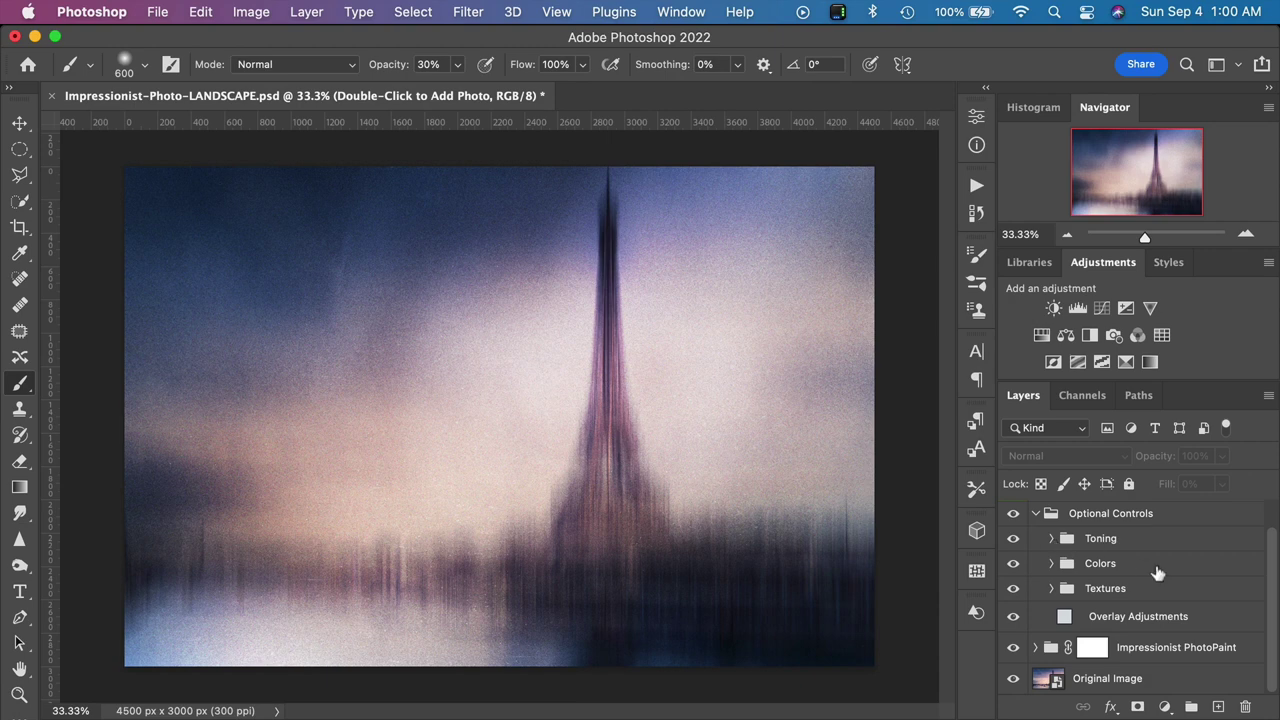
pyautogui.click(1052, 539)
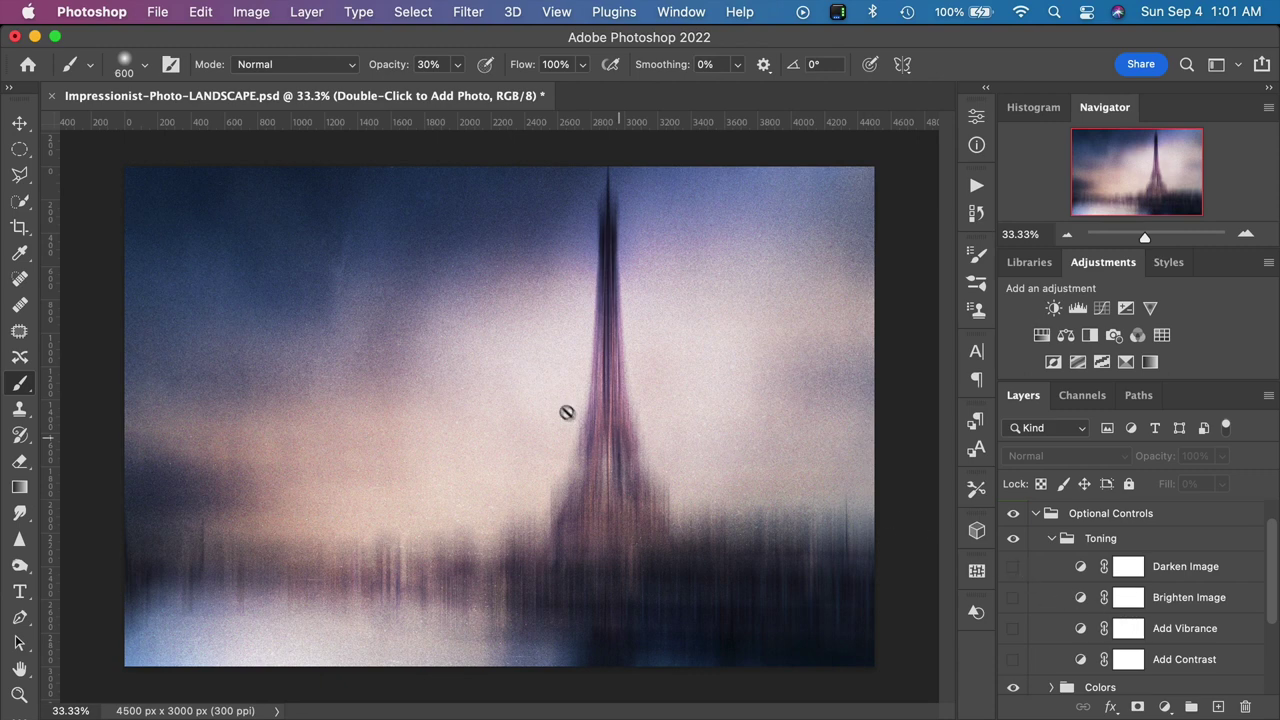
pyautogui.click(1015, 567)
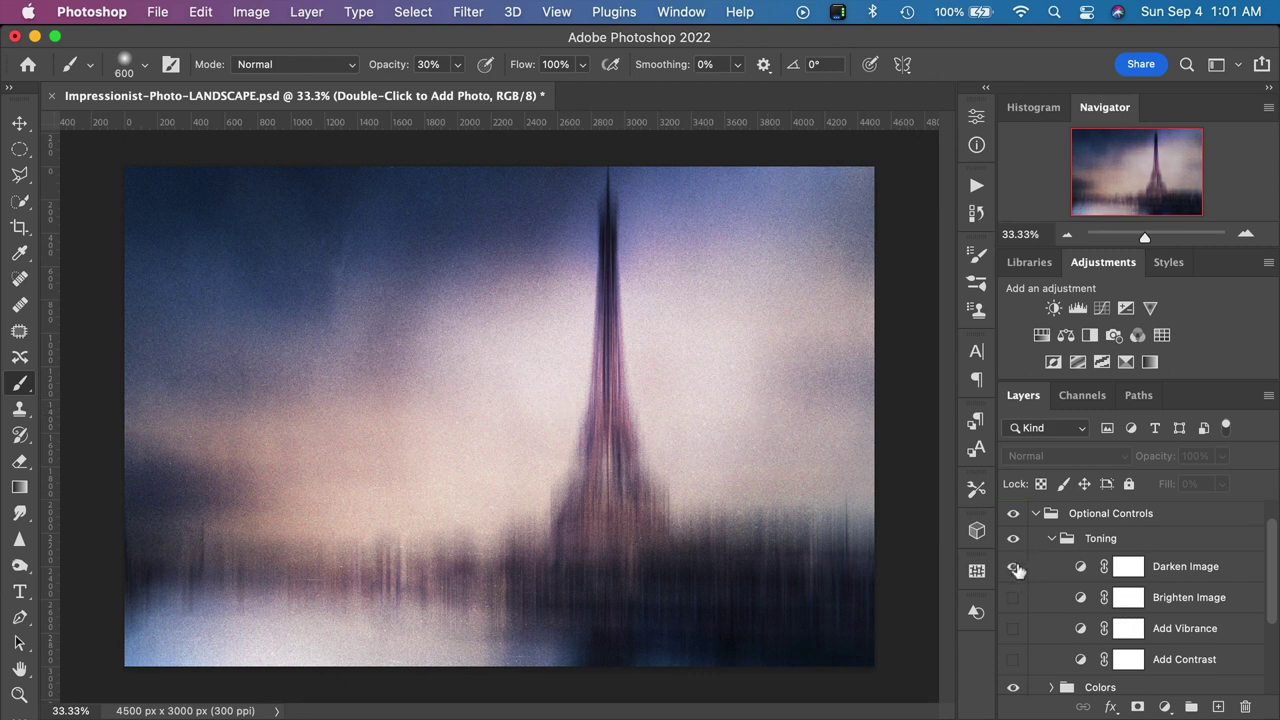
pyautogui.click(1015, 567)
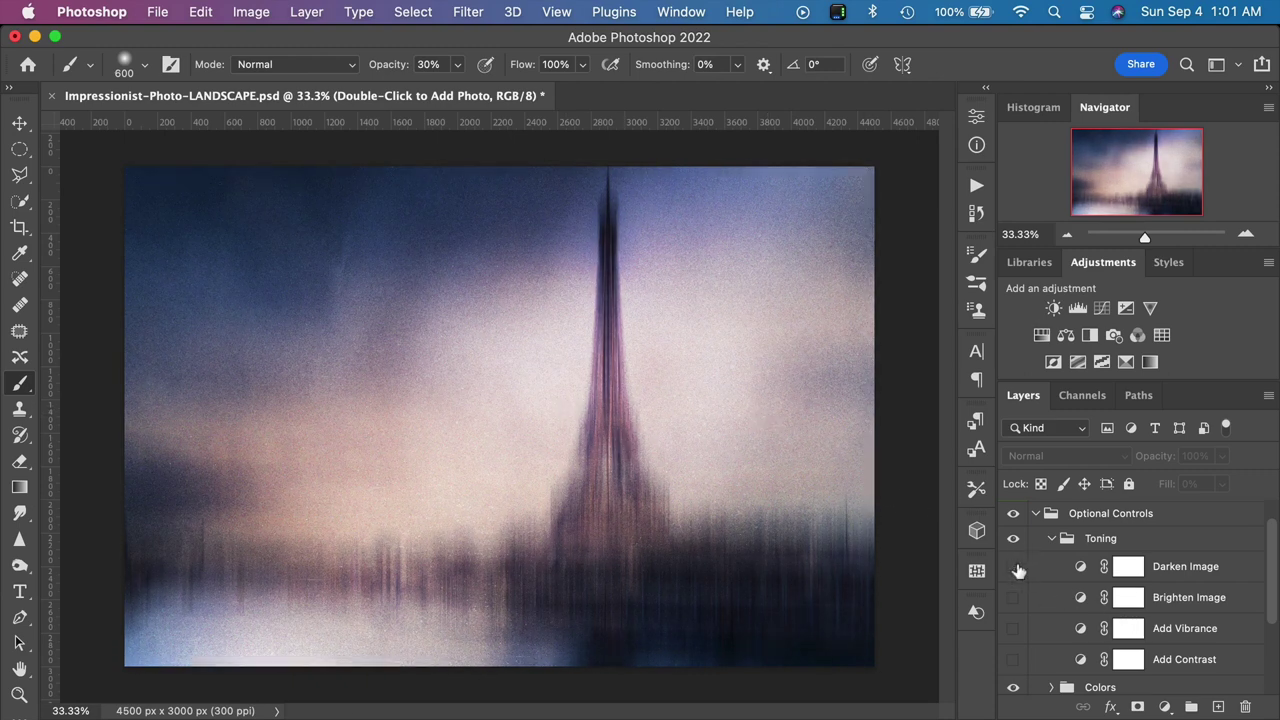
pyautogui.click(1015, 567)
pyautogui.click(1015, 567)
# Preview the Brighten Image and Add Contrast adjustments by switching each one on and off.
pyautogui.click(1015, 598)
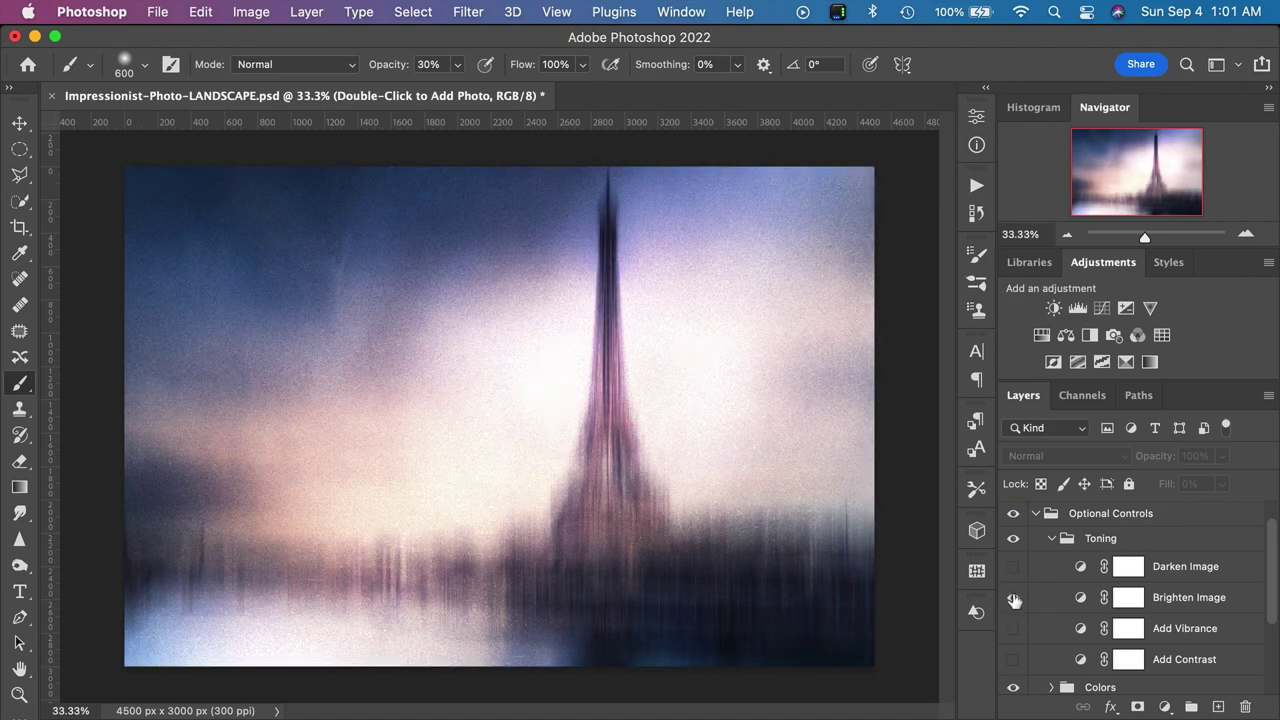
pyautogui.click(1015, 598)
pyautogui.click(1015, 598)
pyautogui.click(1015, 598)
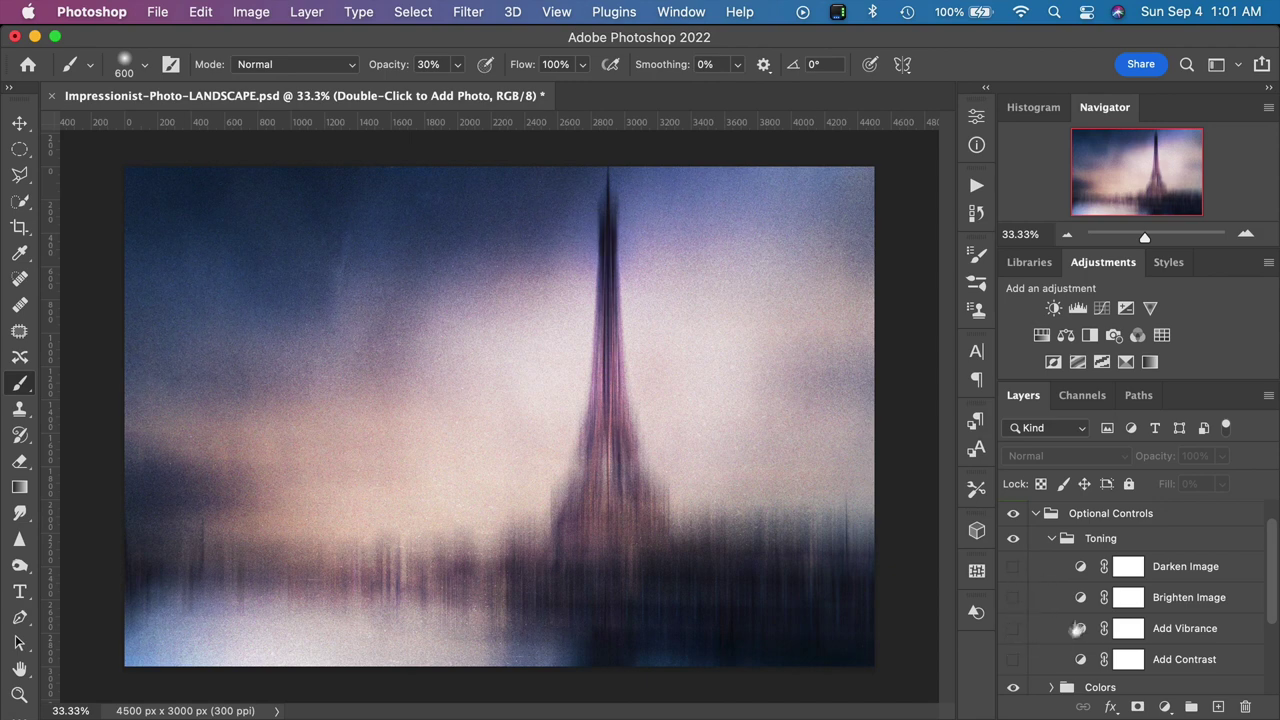
pyautogui.click(1012, 660)
pyautogui.click(1012, 660)
pyautogui.click(1012, 660)
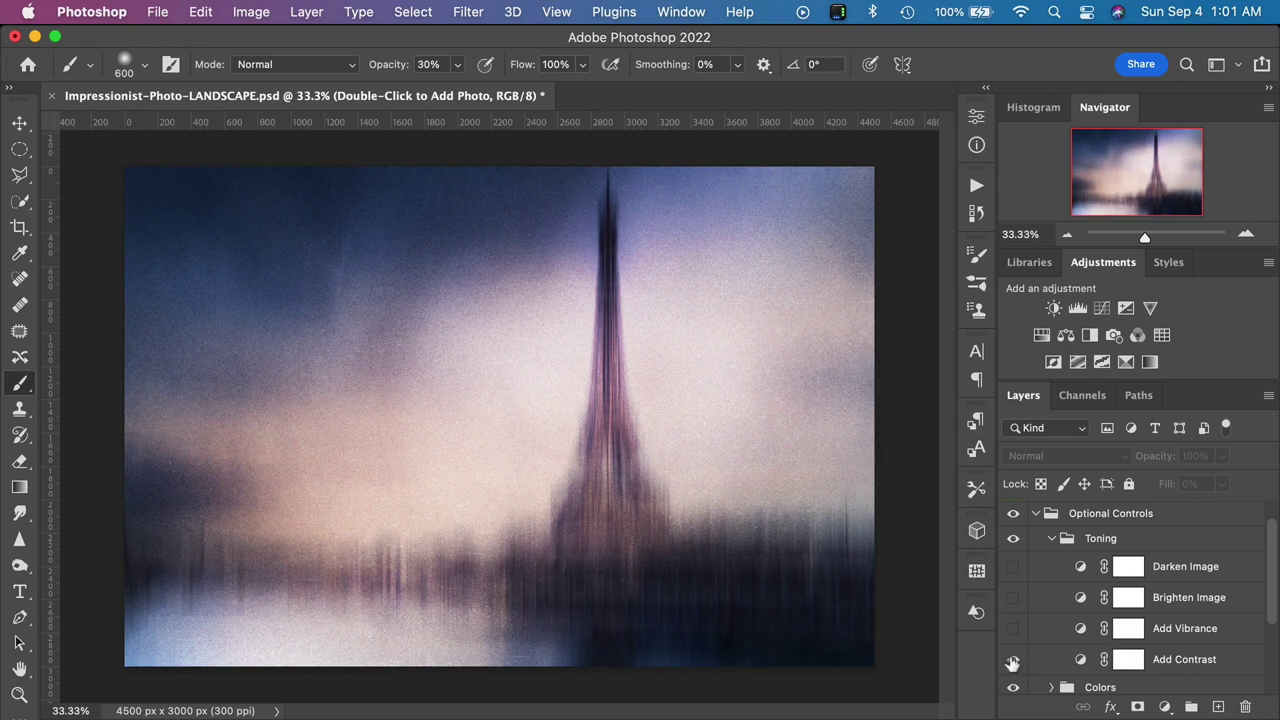
pyautogui.click(1012, 660)
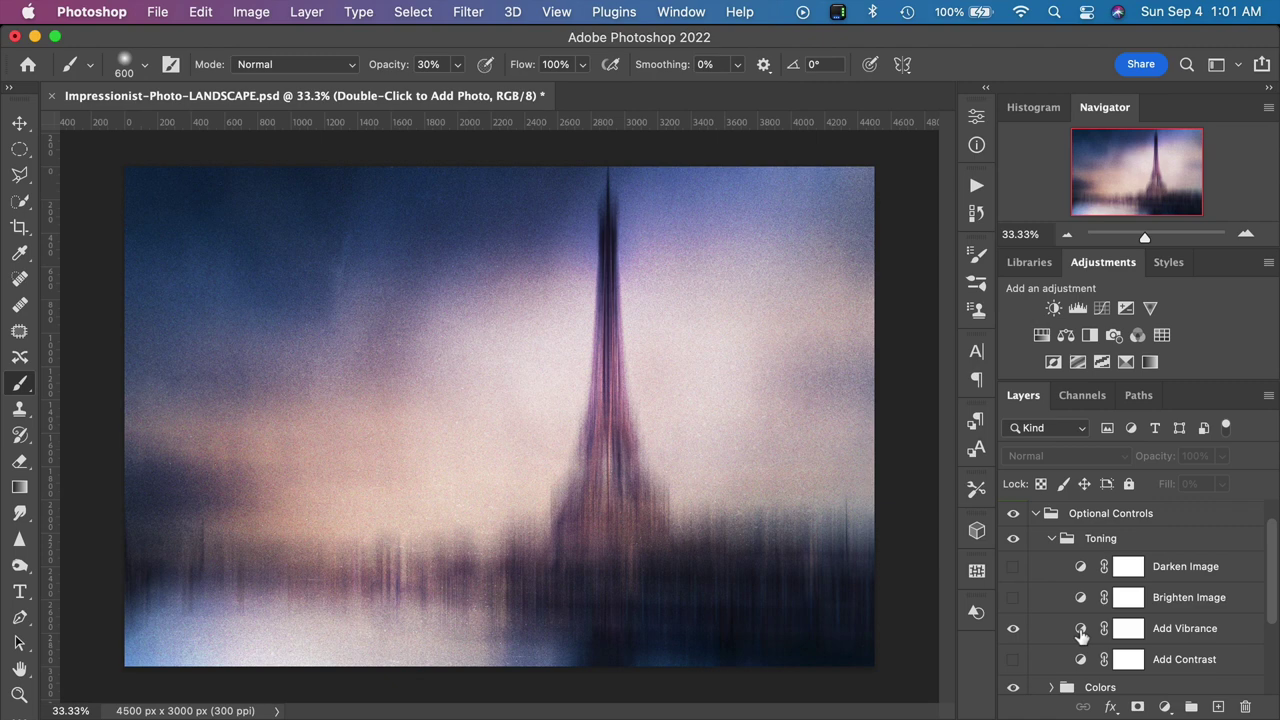
# Show the Add Vibrance layer and set its vibrance to +21 and its saturation to +42.
pyautogui.doubleClick(1080, 632)
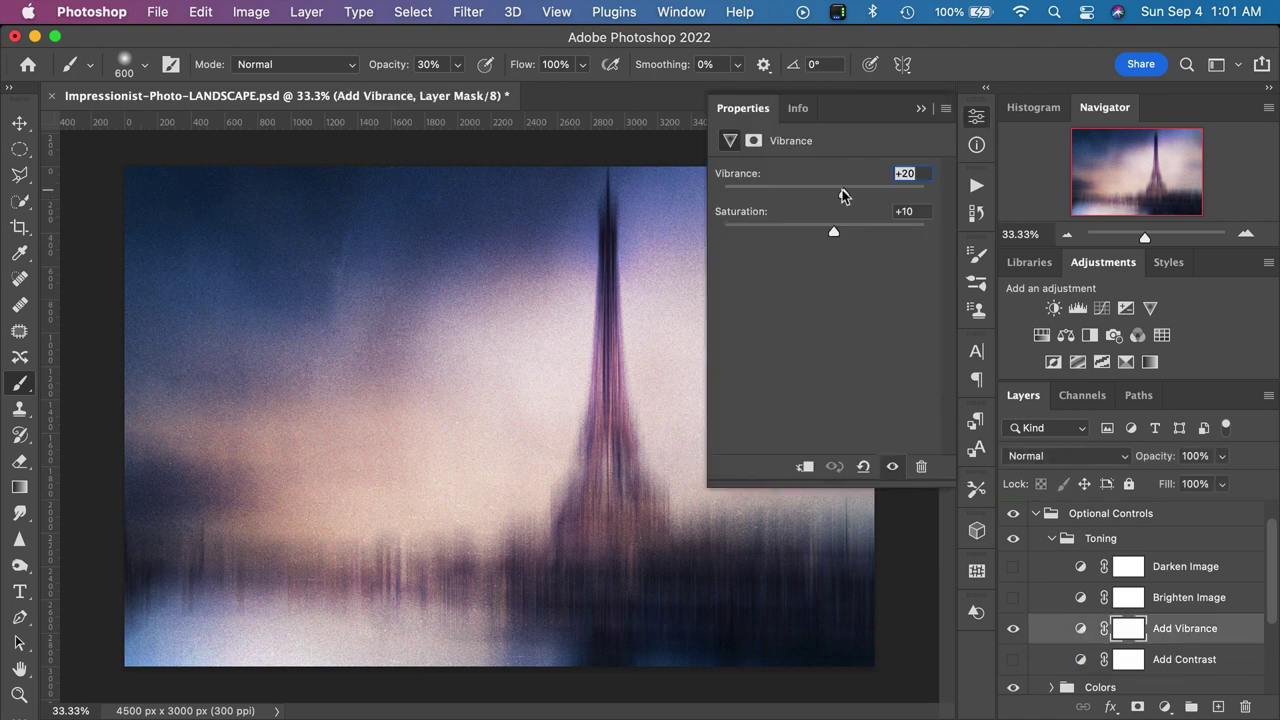
pyautogui.moveTo(841, 196); pyautogui.dragTo(744, 197)
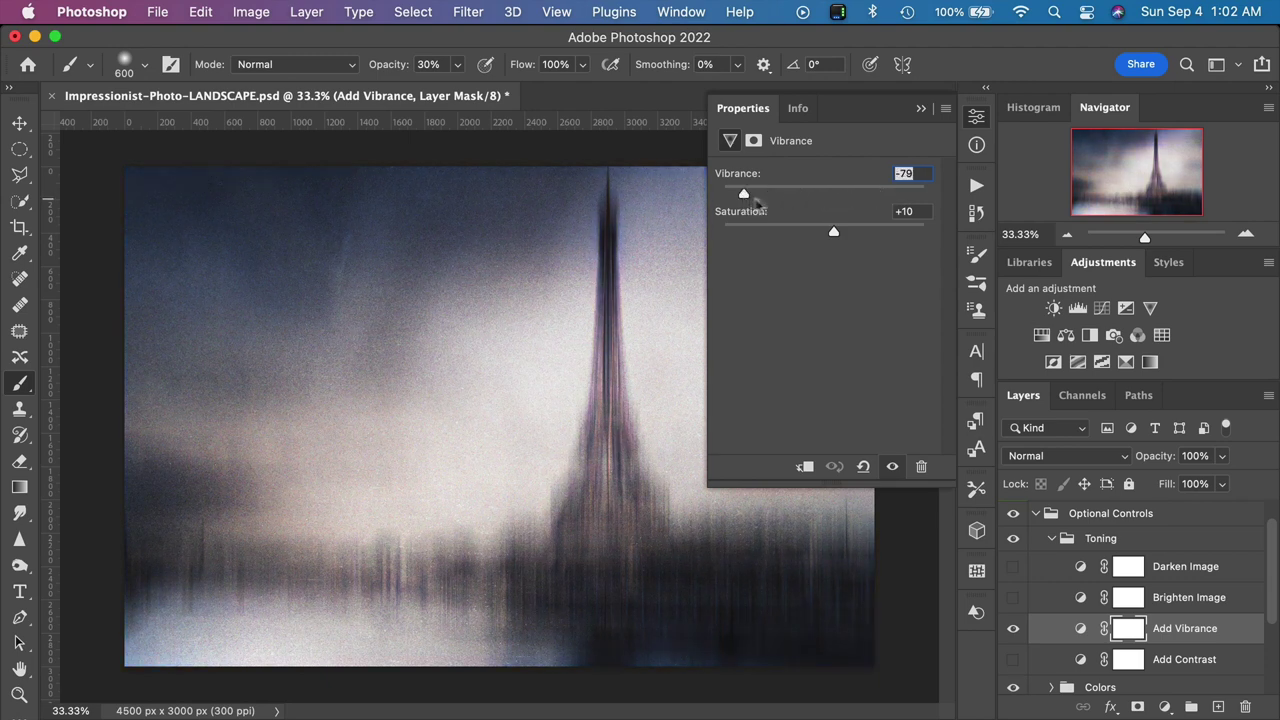
pyautogui.click(850, 189)
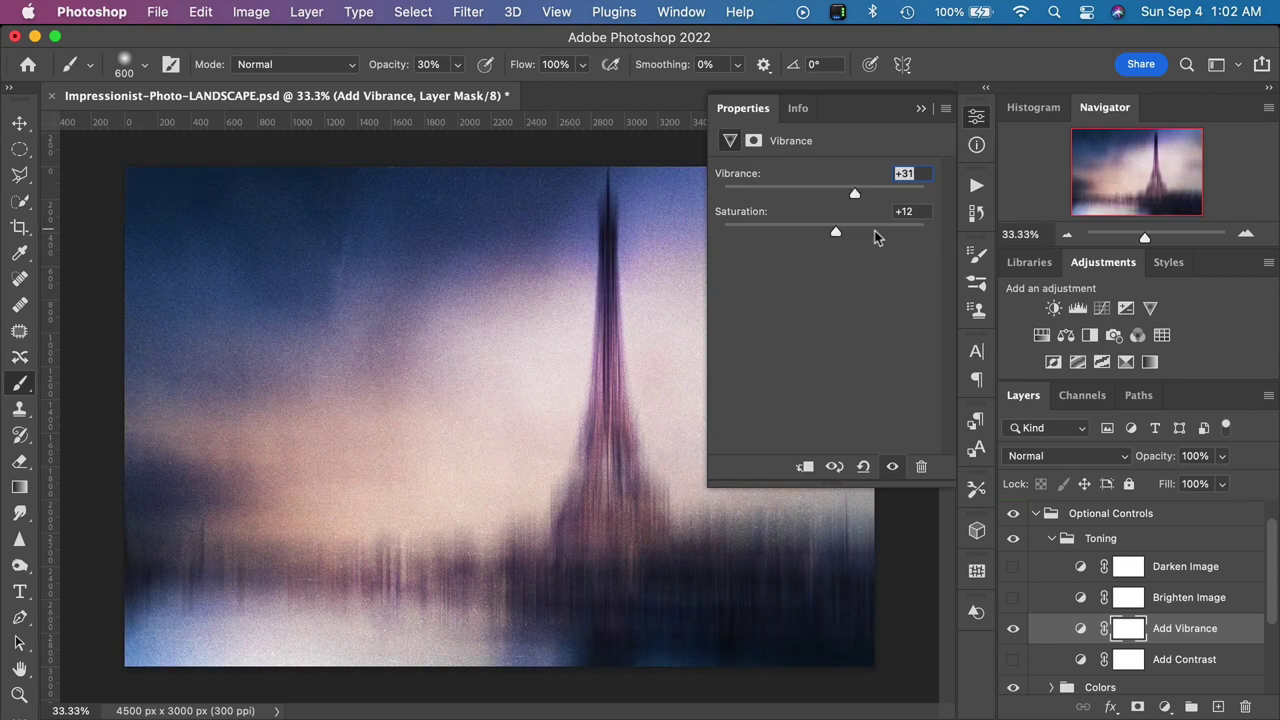
pyautogui.click(878, 232)
pyautogui.click(858, 232)
pyautogui.moveTo(885, 234); pyautogui.dragTo(844, 192)
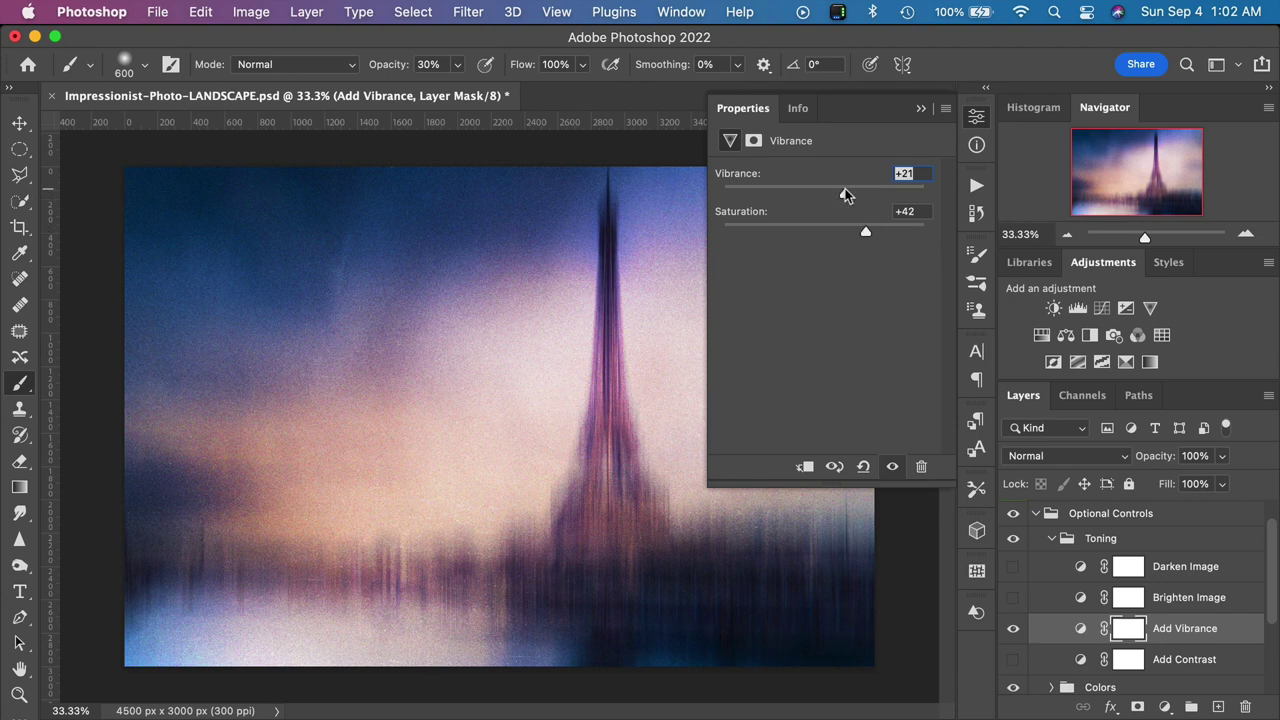
pyautogui.click(919, 108)
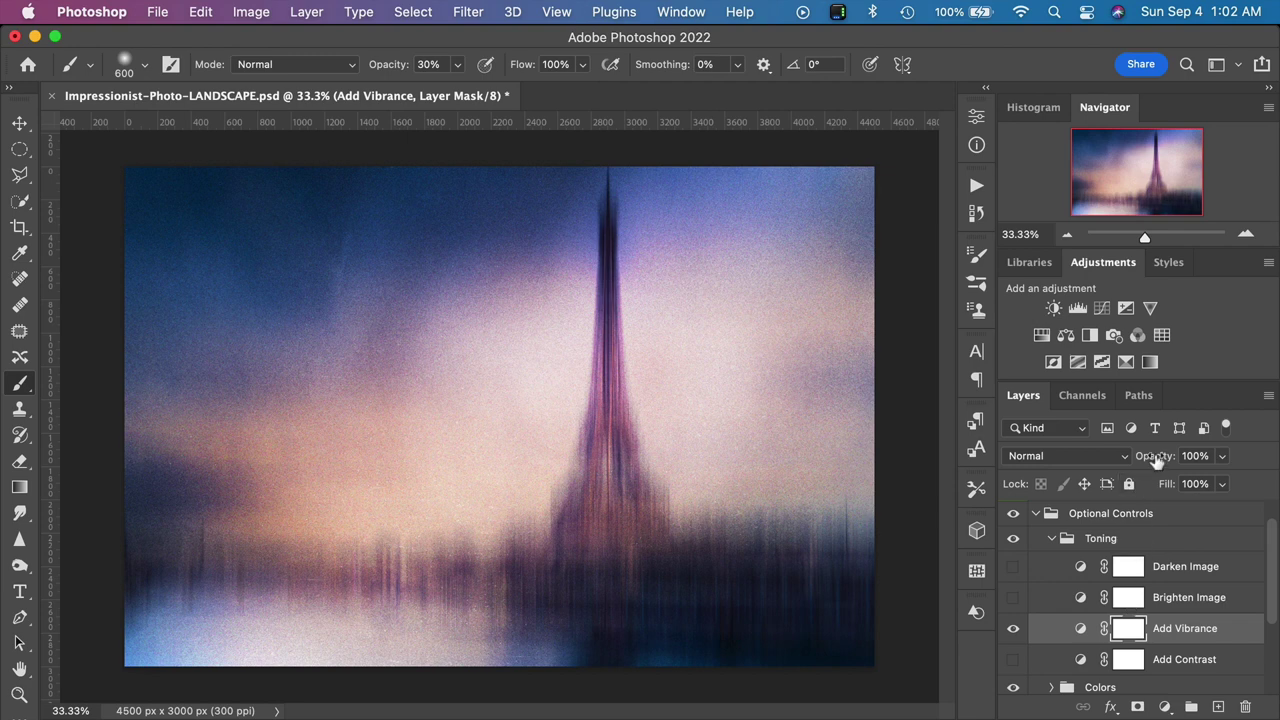
# Test the opacity of the Add Vibrance layer, hide that layer and collapse the Toning group.
pyautogui.moveTo(1146, 456); pyautogui.dragTo(1276, 467)
pyautogui.click(1013, 630)
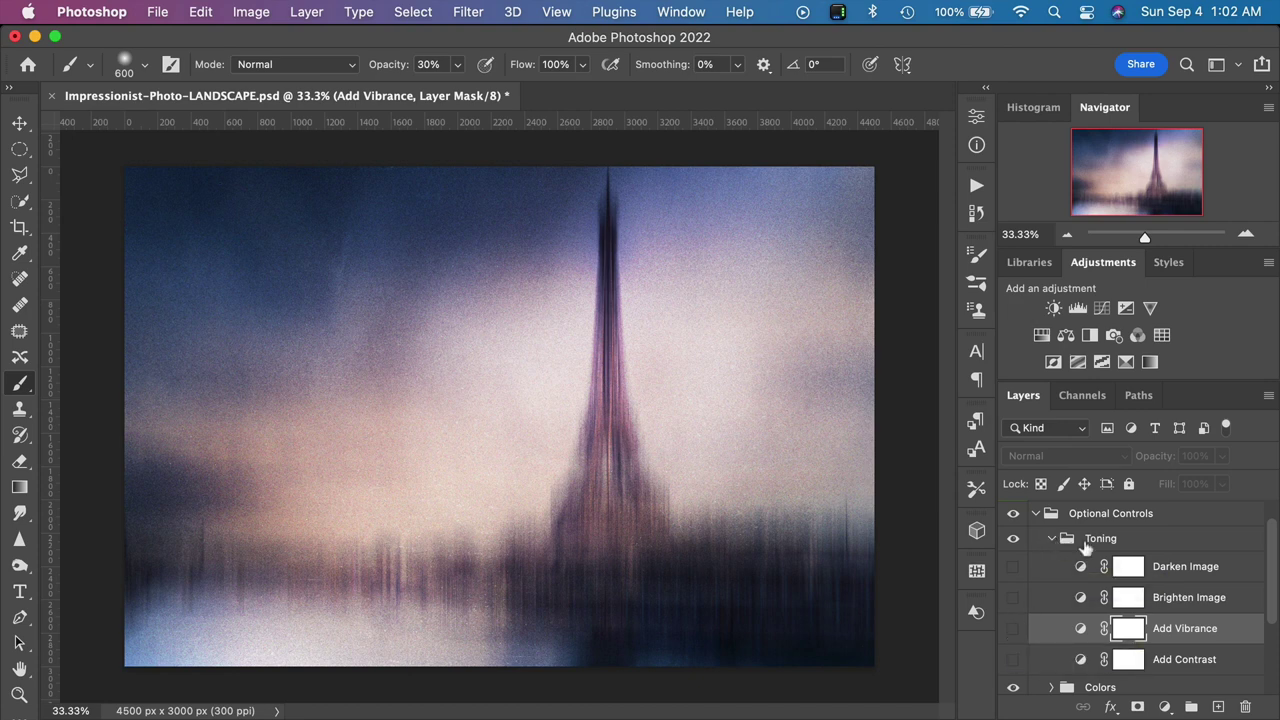
pyautogui.click(1053, 540)
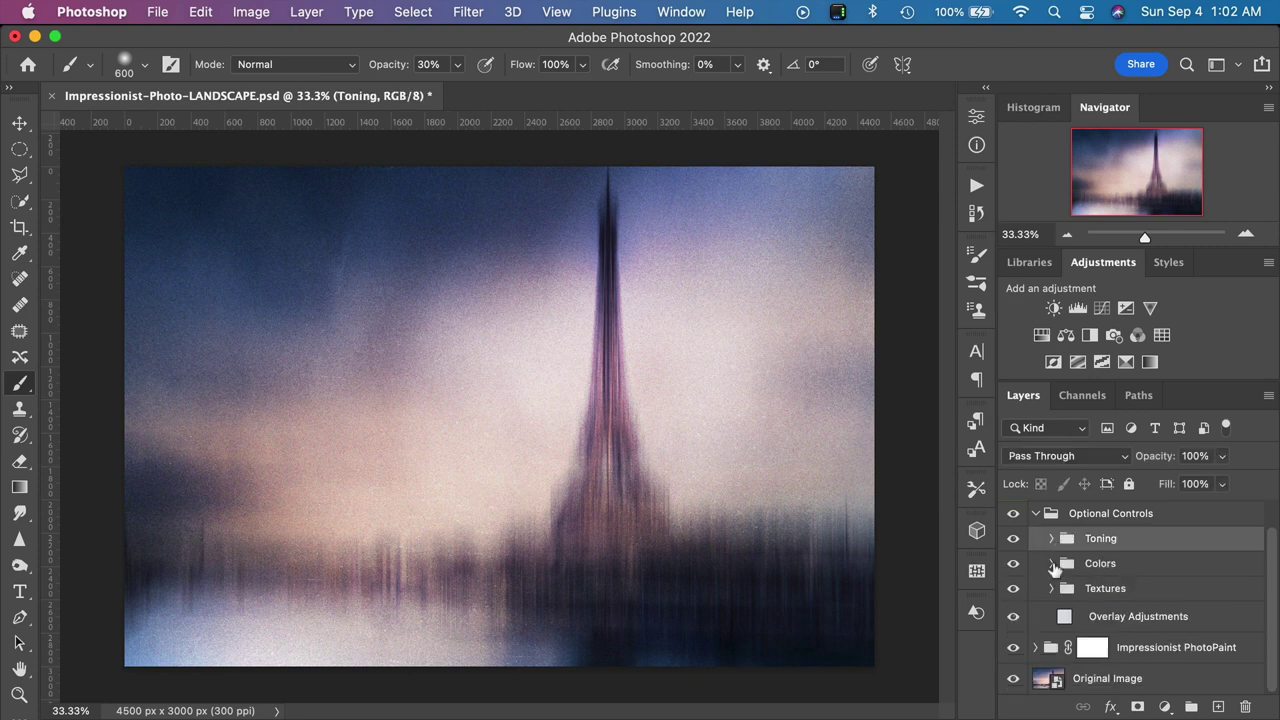
# Expand the Colors group and turn on the Colour Mood layer.
pyautogui.click(1052, 564)
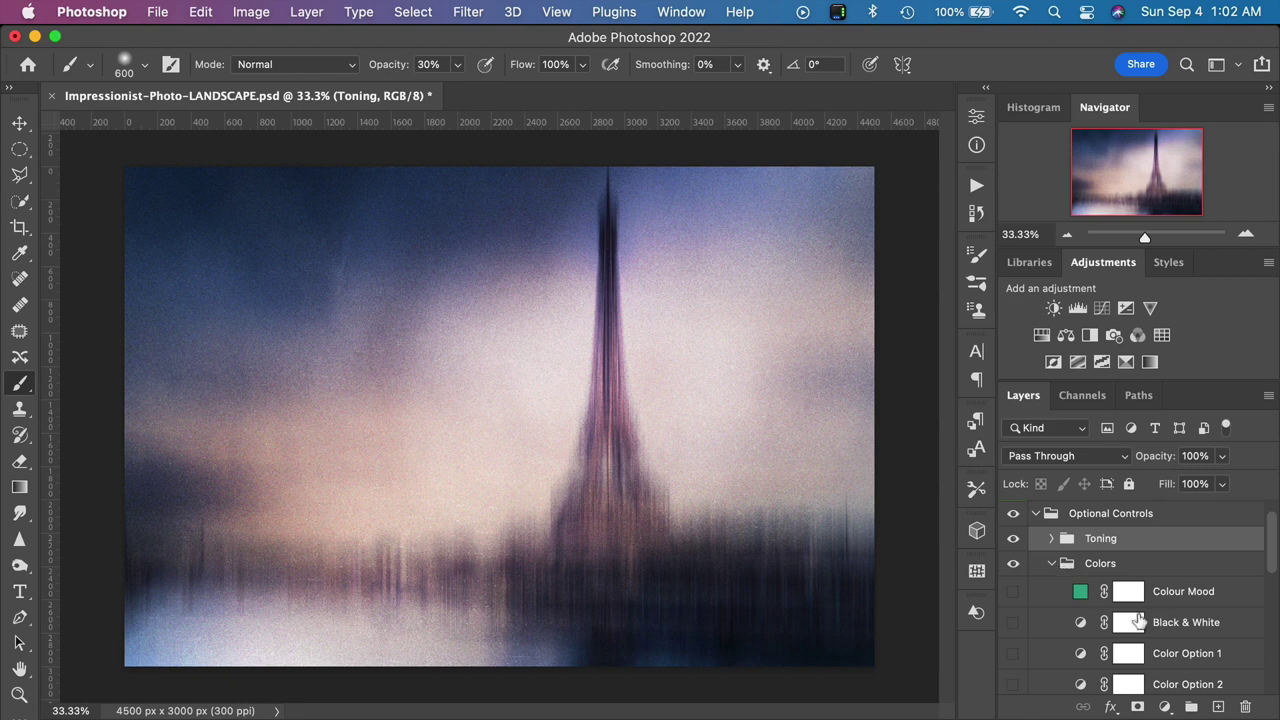
pyautogui.scroll(-1, 1138, 622)
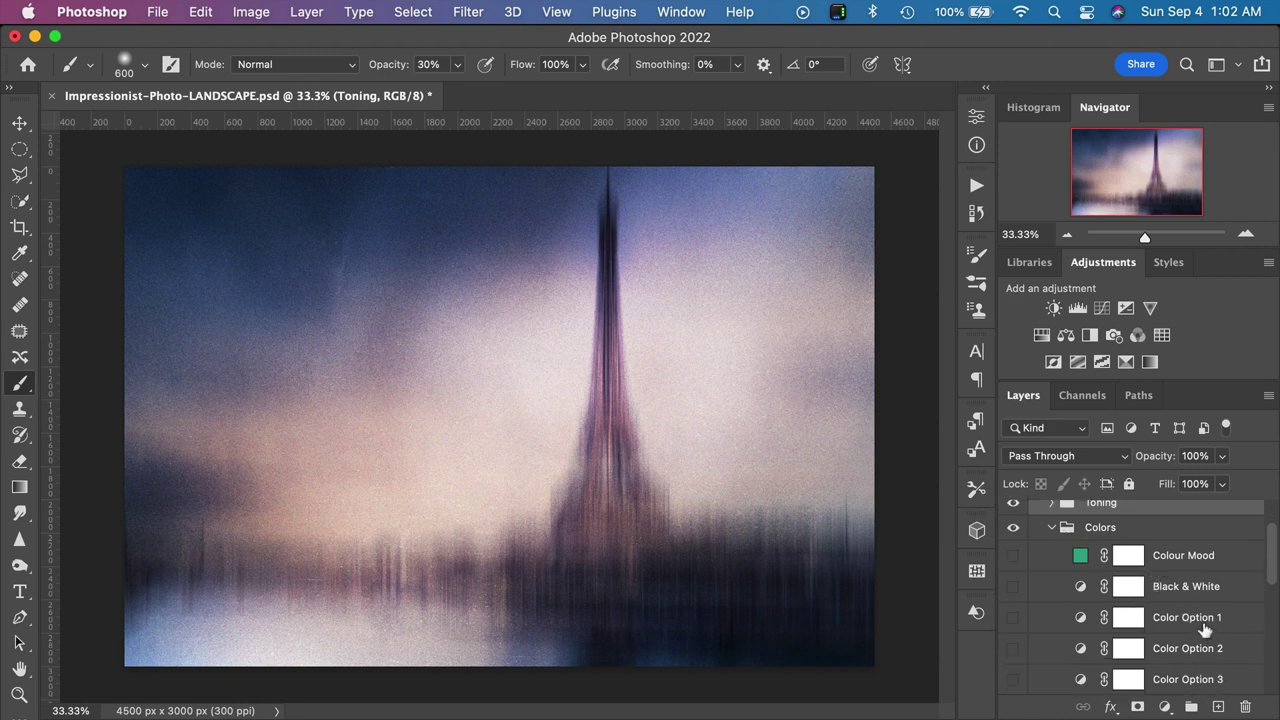
pyautogui.scroll(-1, 1205, 622)
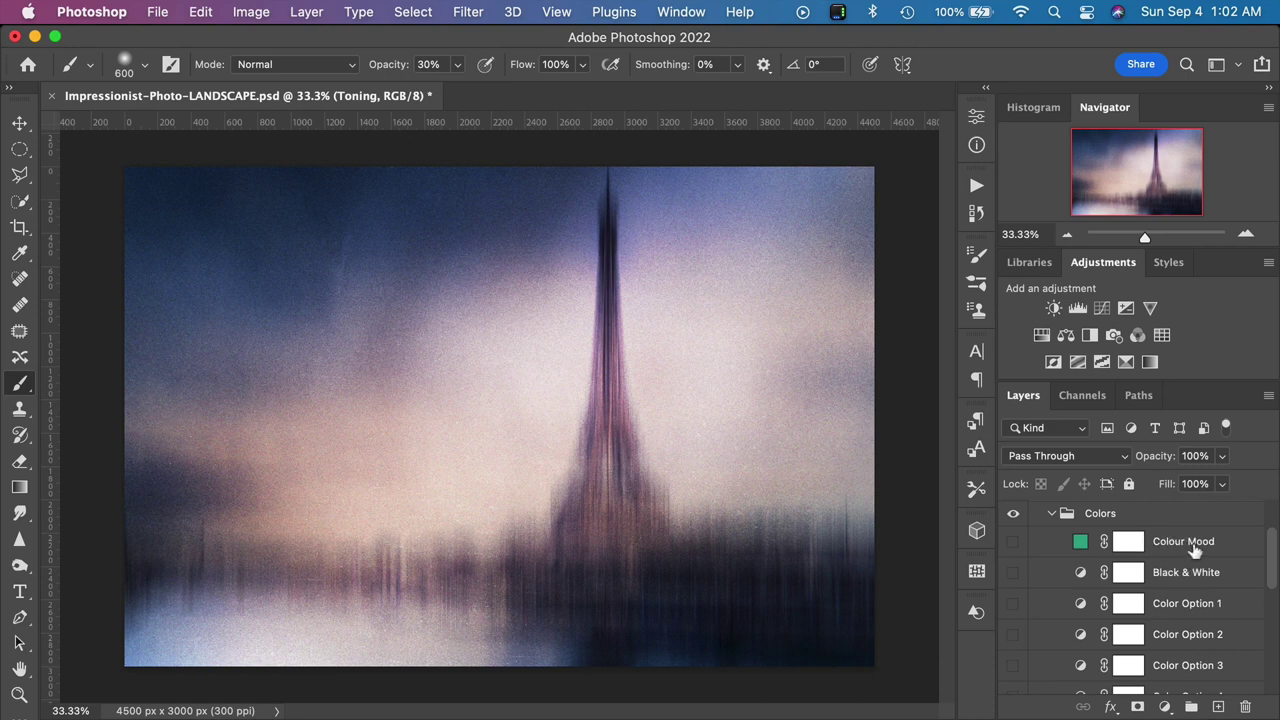
pyautogui.click(1013, 541)
# Try the fill colors a88532, d79d12 and 1253d7 on the Colour Mood layer and discard the color change.
pyautogui.doubleClick(1080, 543)
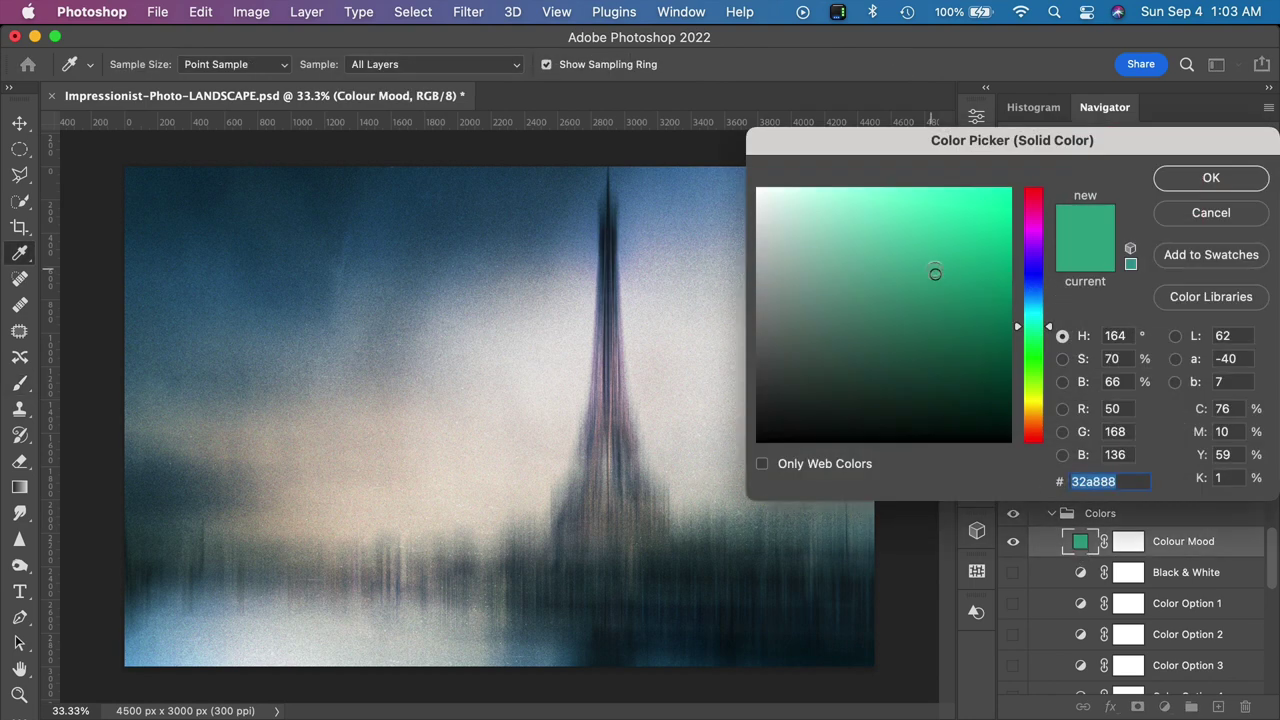
pyautogui.moveTo(1043, 330); pyautogui.dragTo(1040, 418)
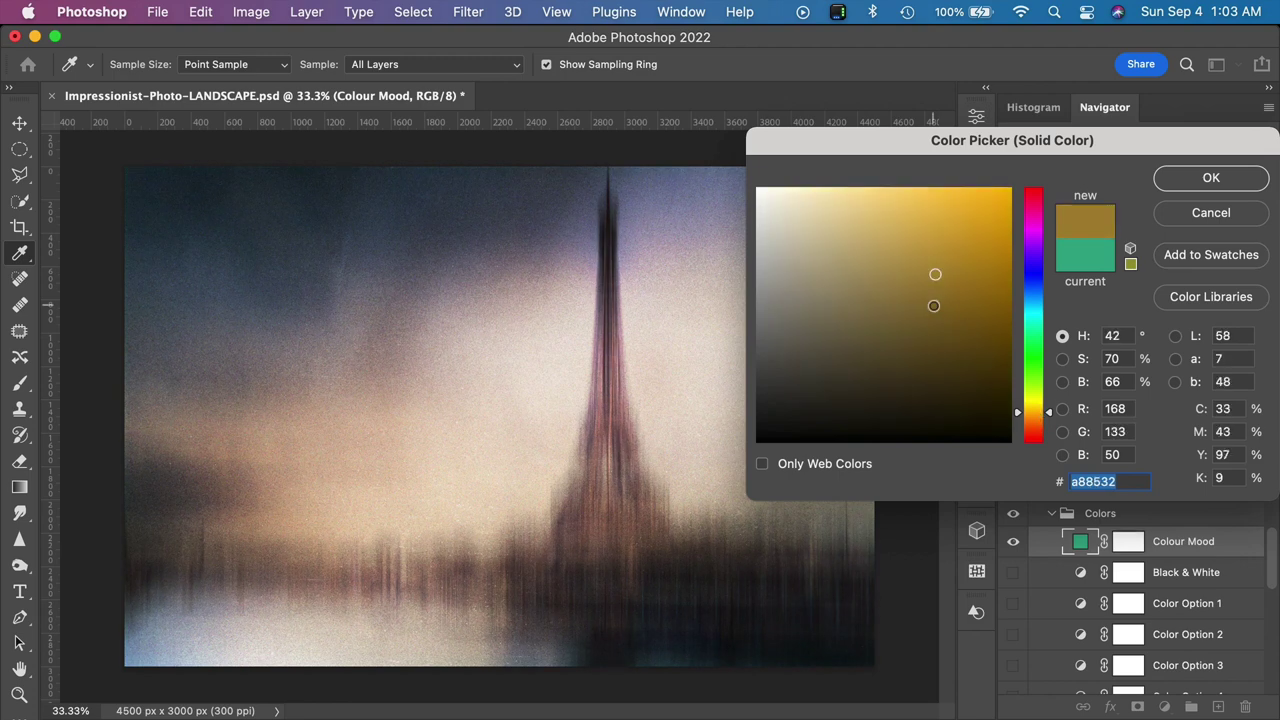
pyautogui.moveTo(934, 306); pyautogui.dragTo(990, 227)
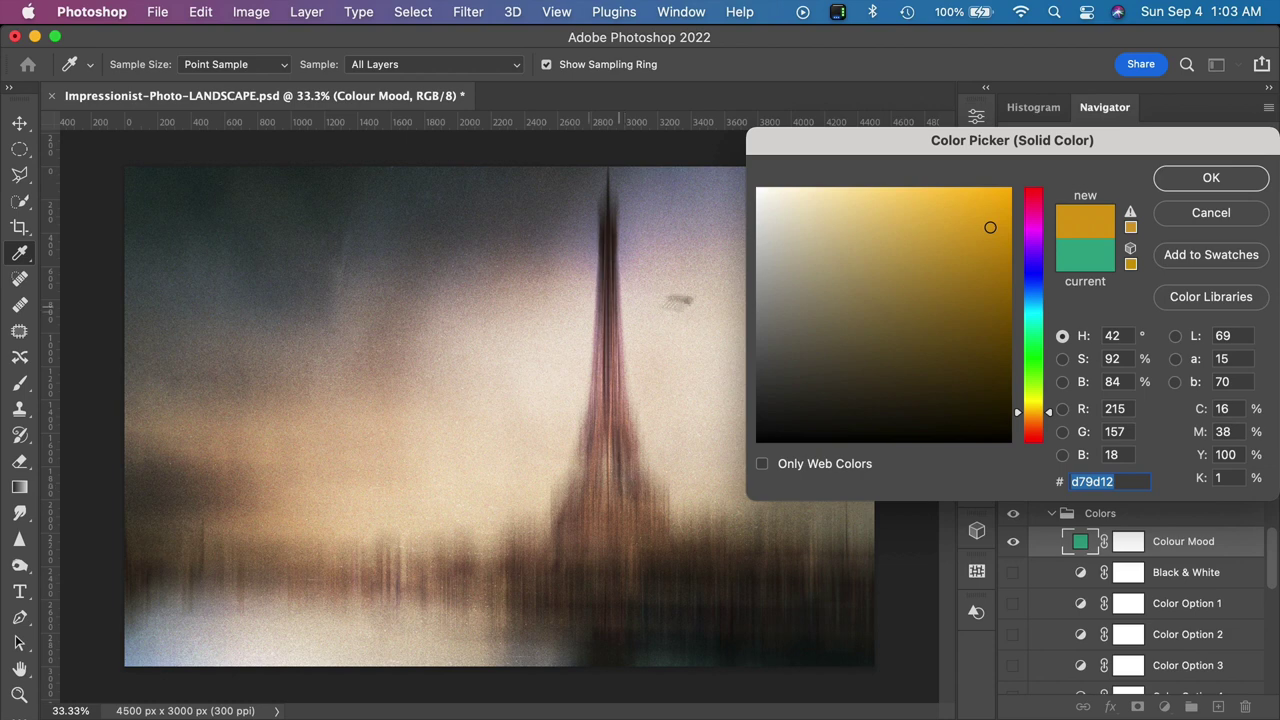
pyautogui.click(1034, 285)
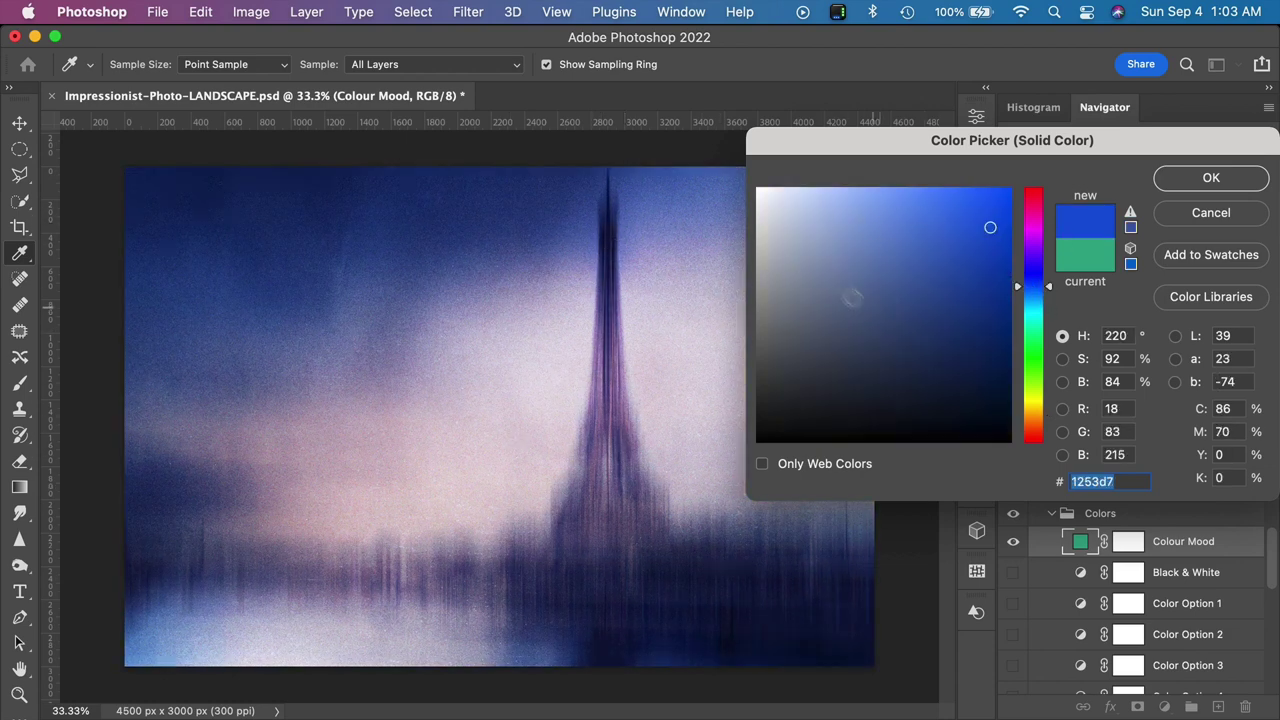
pyautogui.click(1235, 222)
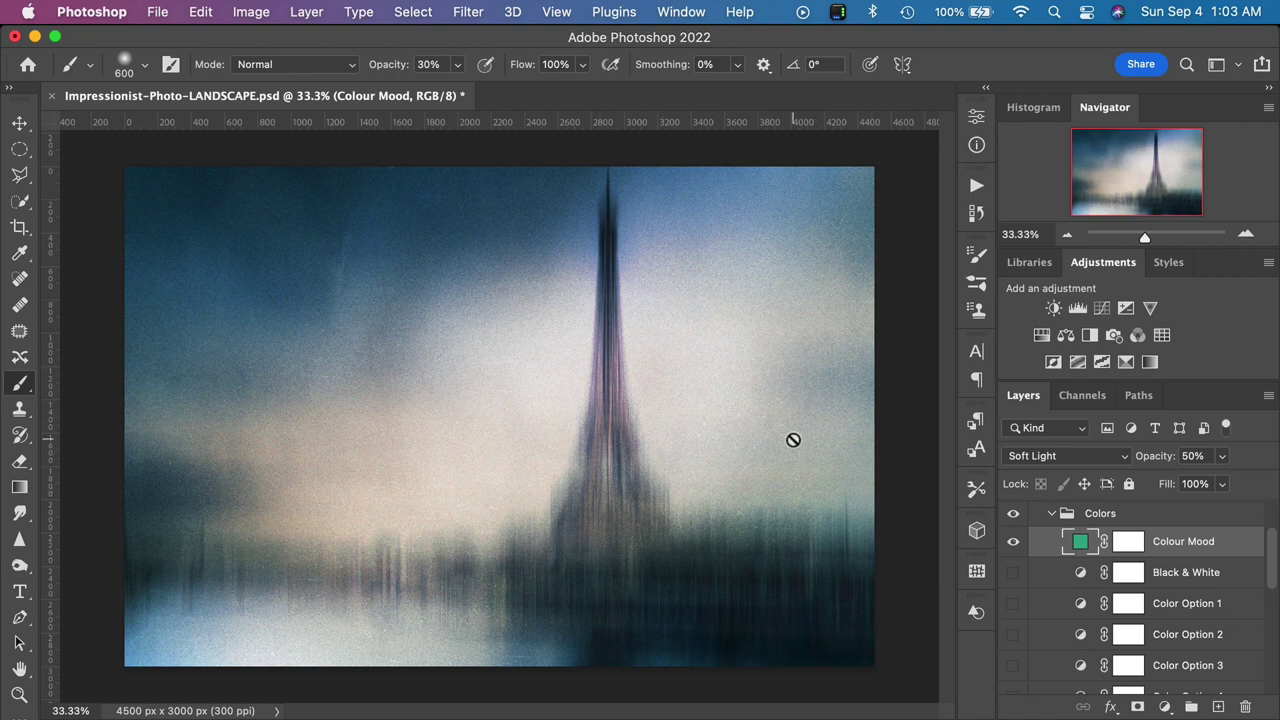
# Hide the Colour Mood layer and preview the Black & White layer, leaving that layer hidden.
pyautogui.click(1016, 543)
pyautogui.click(1015, 572)
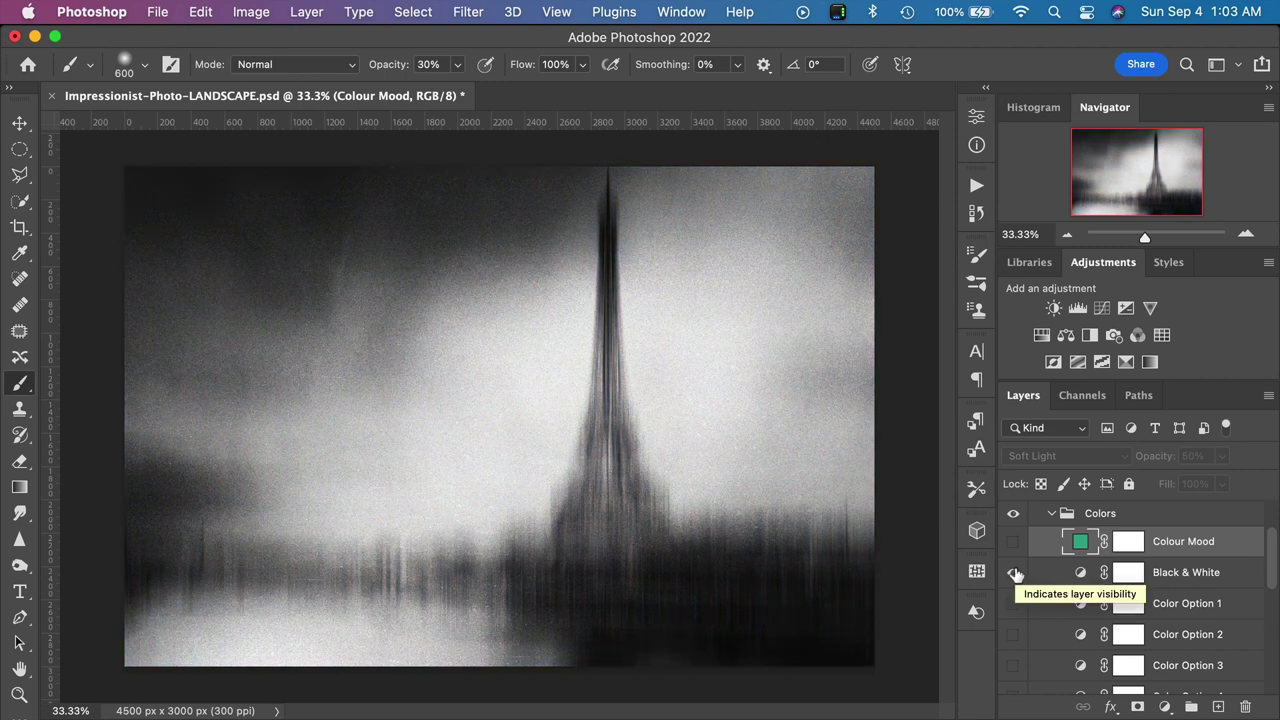
pyautogui.click(1015, 573)
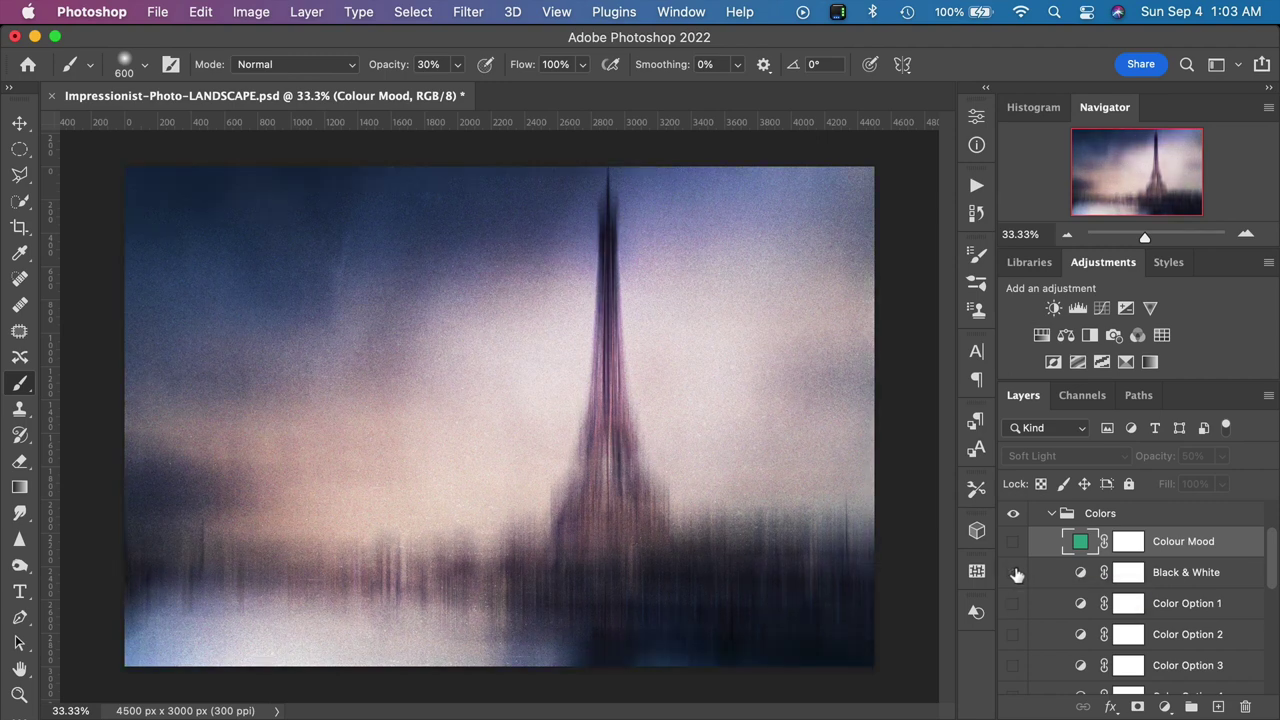
# Preview the Color Option 1 and Color Option 2 layers one at a time, hiding each again.
pyautogui.scroll(-1, 1150, 610)
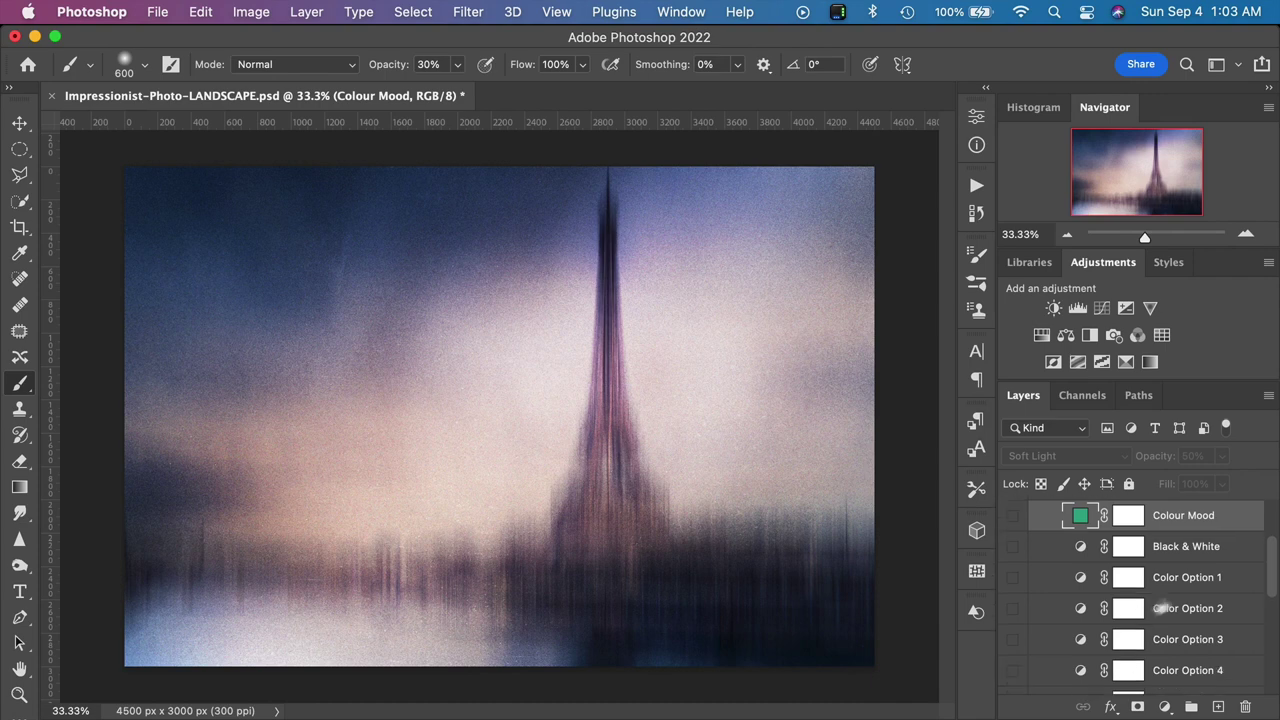
pyautogui.click(1013, 578)
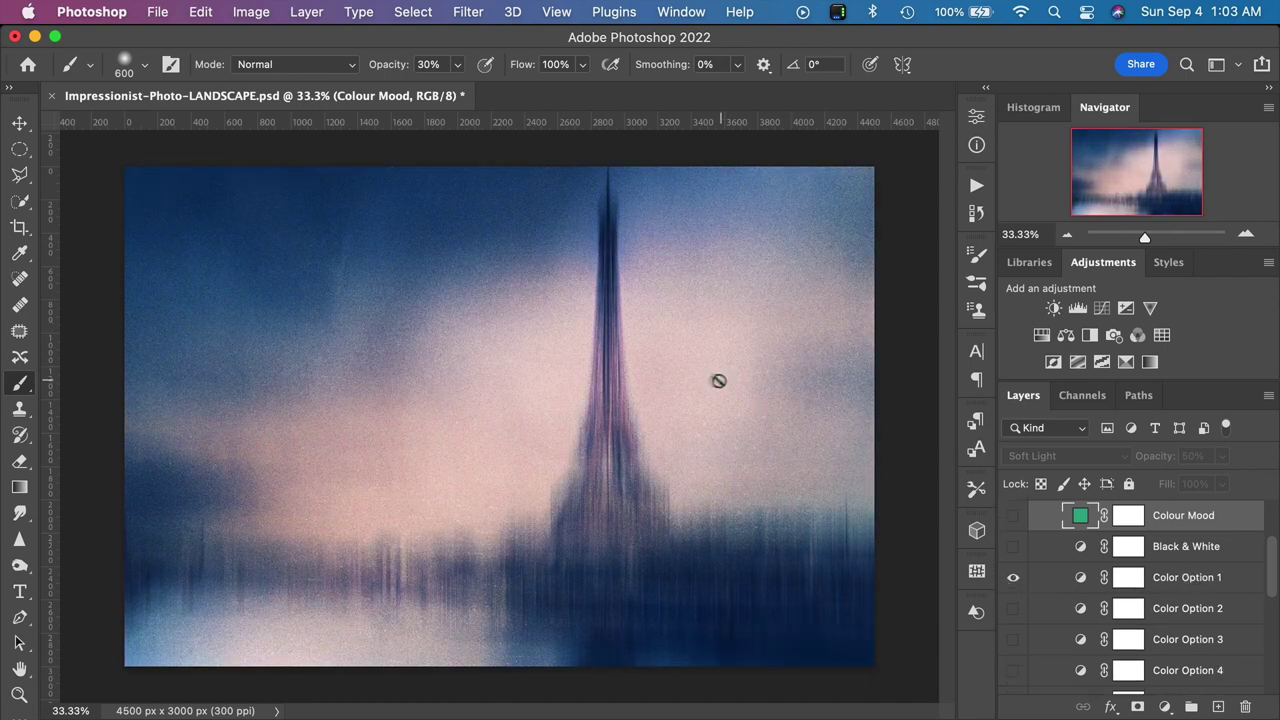
pyautogui.click(1013, 578)
pyautogui.click(1013, 609)
pyautogui.click(1015, 612)
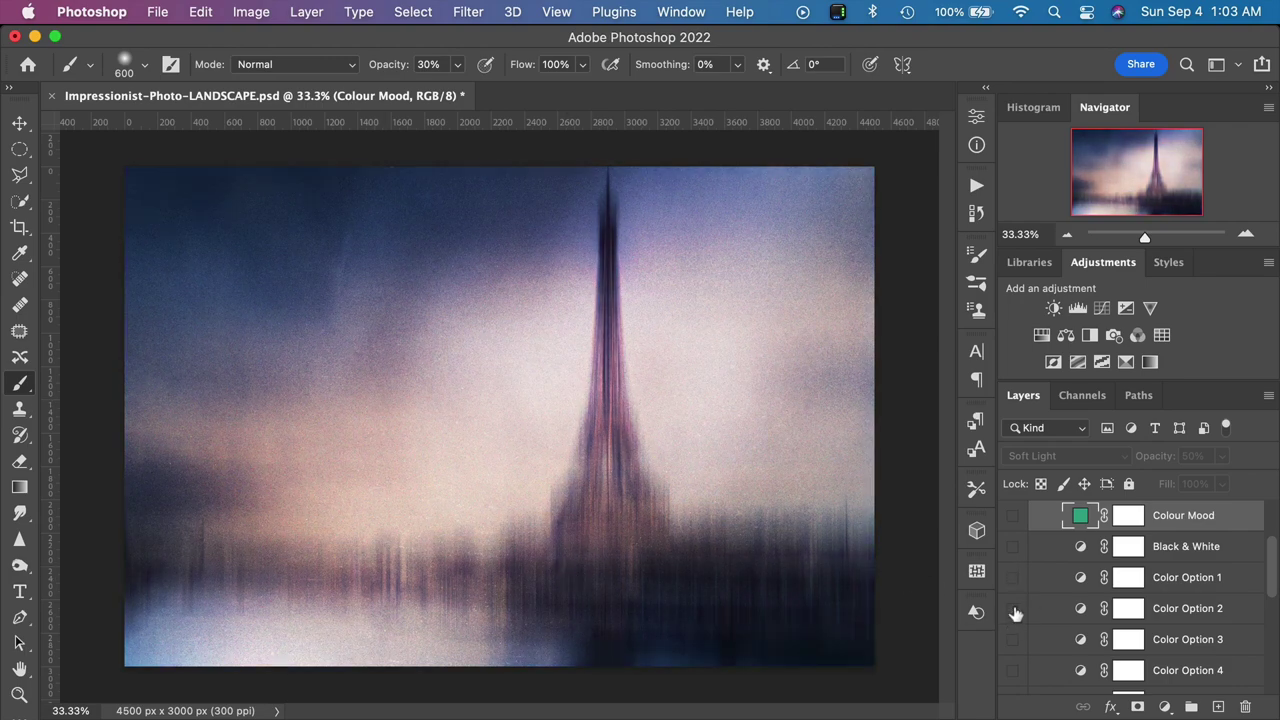
# Try the Color Option 3 layer at 63% opacity, restore it to 100% and hide the layer.
pyautogui.click(1013, 643)
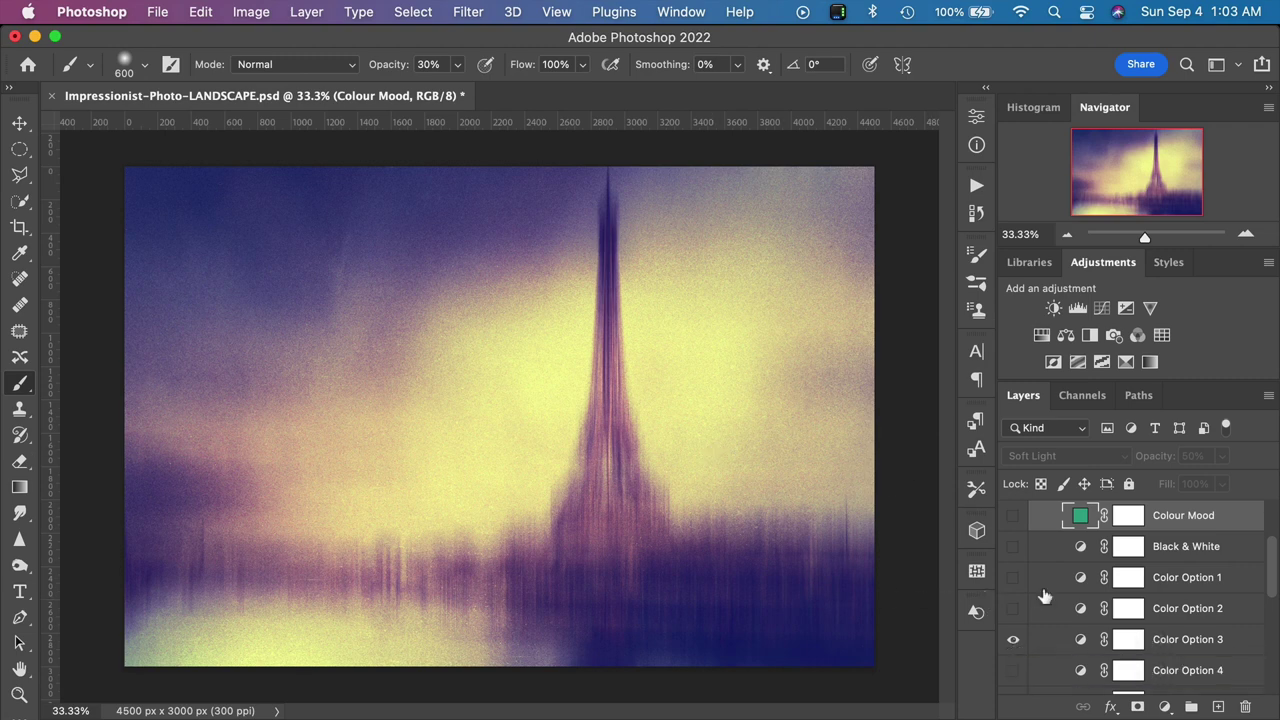
pyautogui.click(1197, 643)
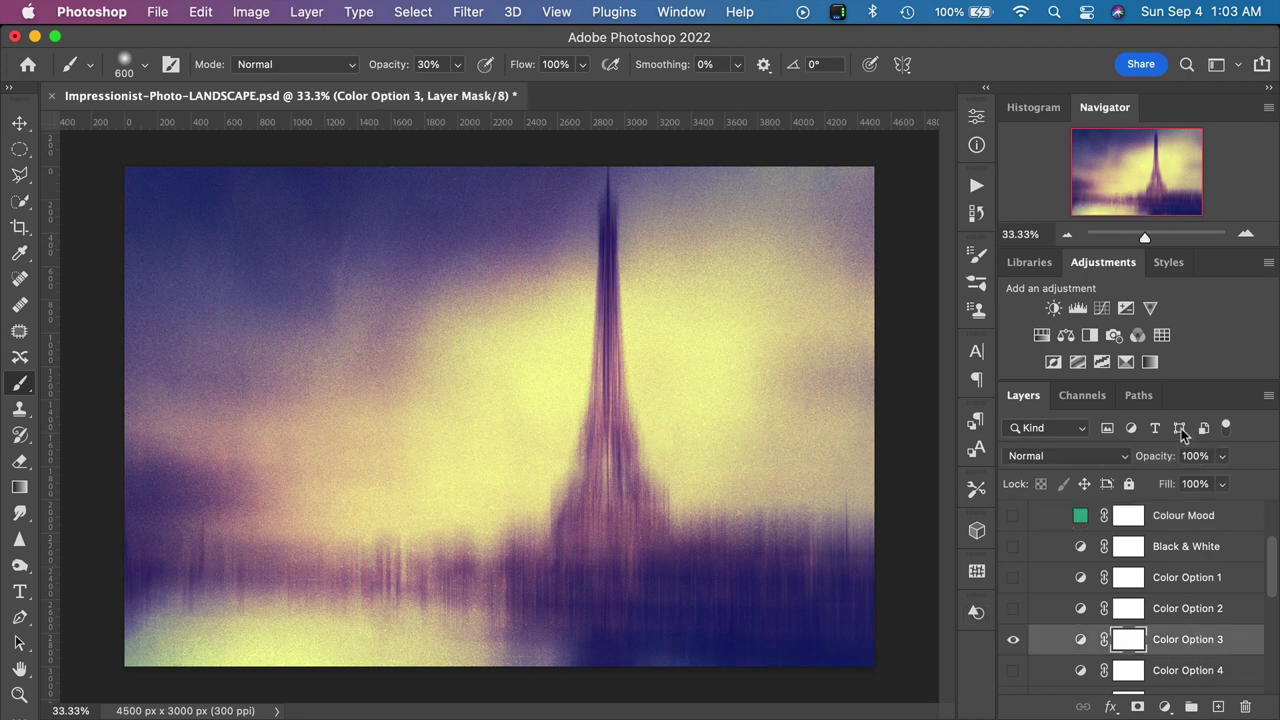
pyautogui.moveTo(1168, 456); pyautogui.dragTo(1128, 468)
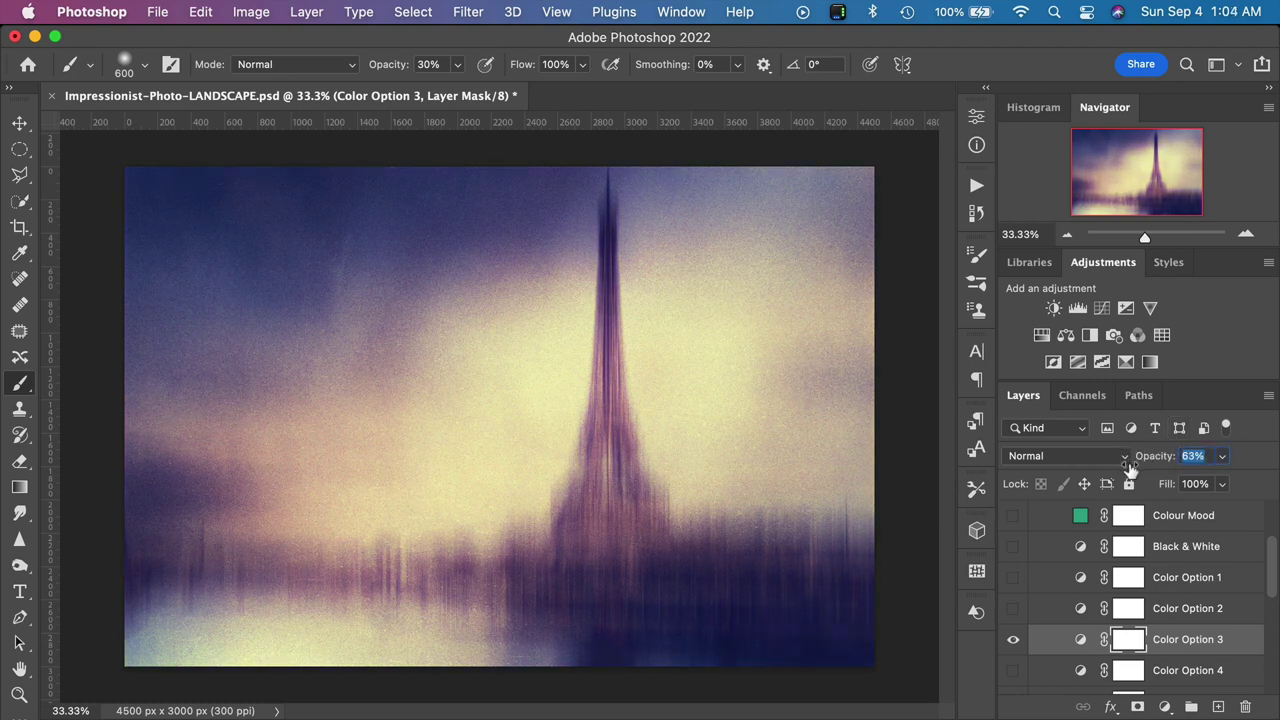
pyautogui.click(1014, 642)
pyautogui.click(1014, 645)
pyautogui.moveTo(1155, 460); pyautogui.dragTo(1240, 460)
pyautogui.click(1011, 642)
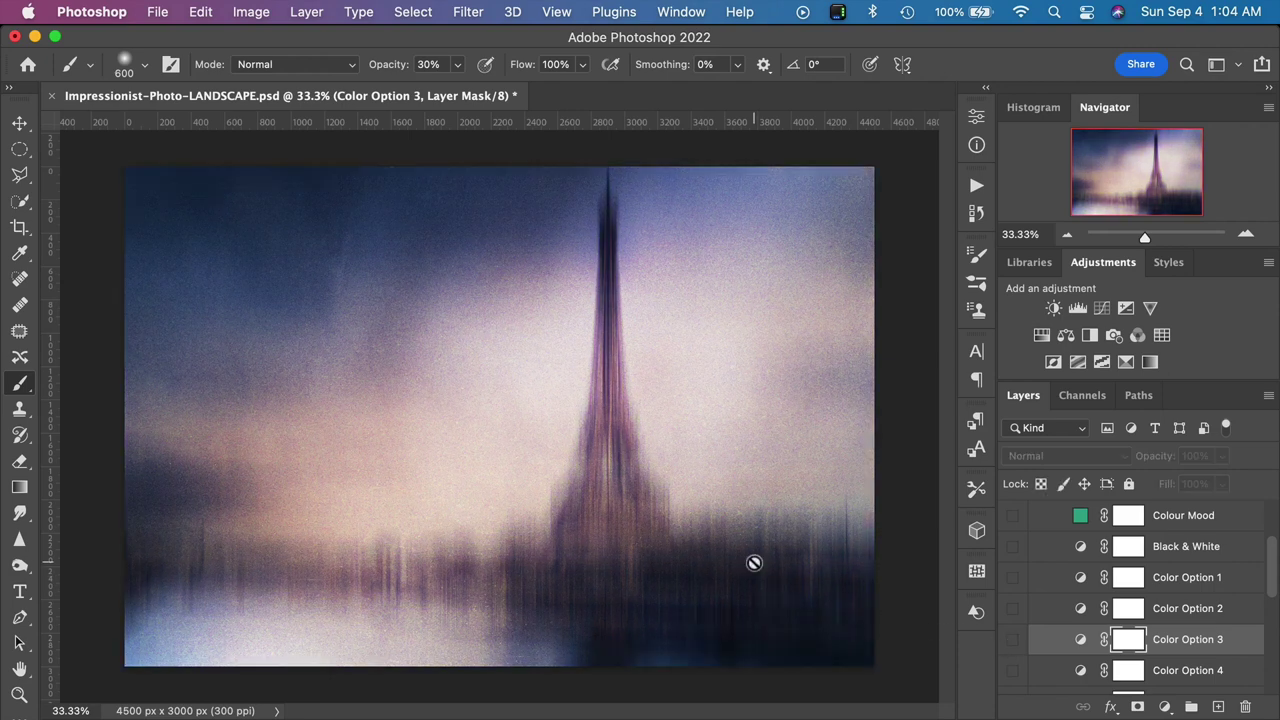
# Collapse the Colors group and compare the image with the Light Leak layer of the Textures group on and off.
pyautogui.scroll(1, 1087, 560)
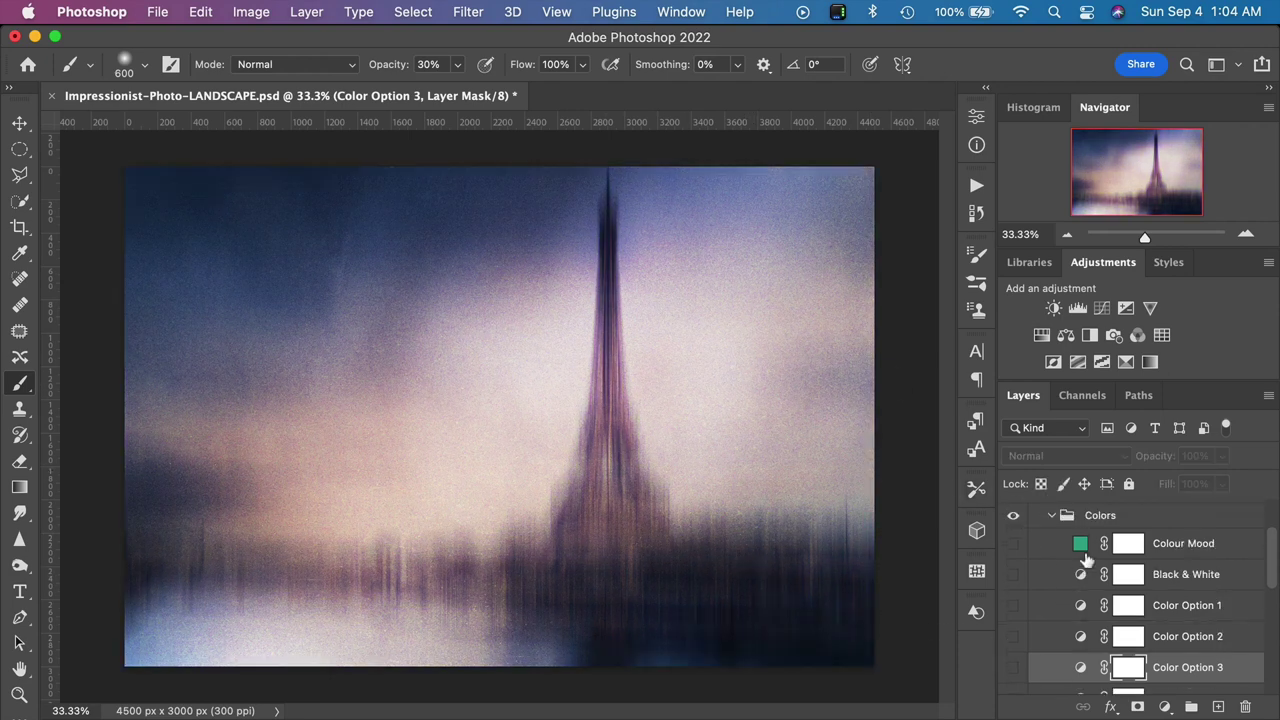
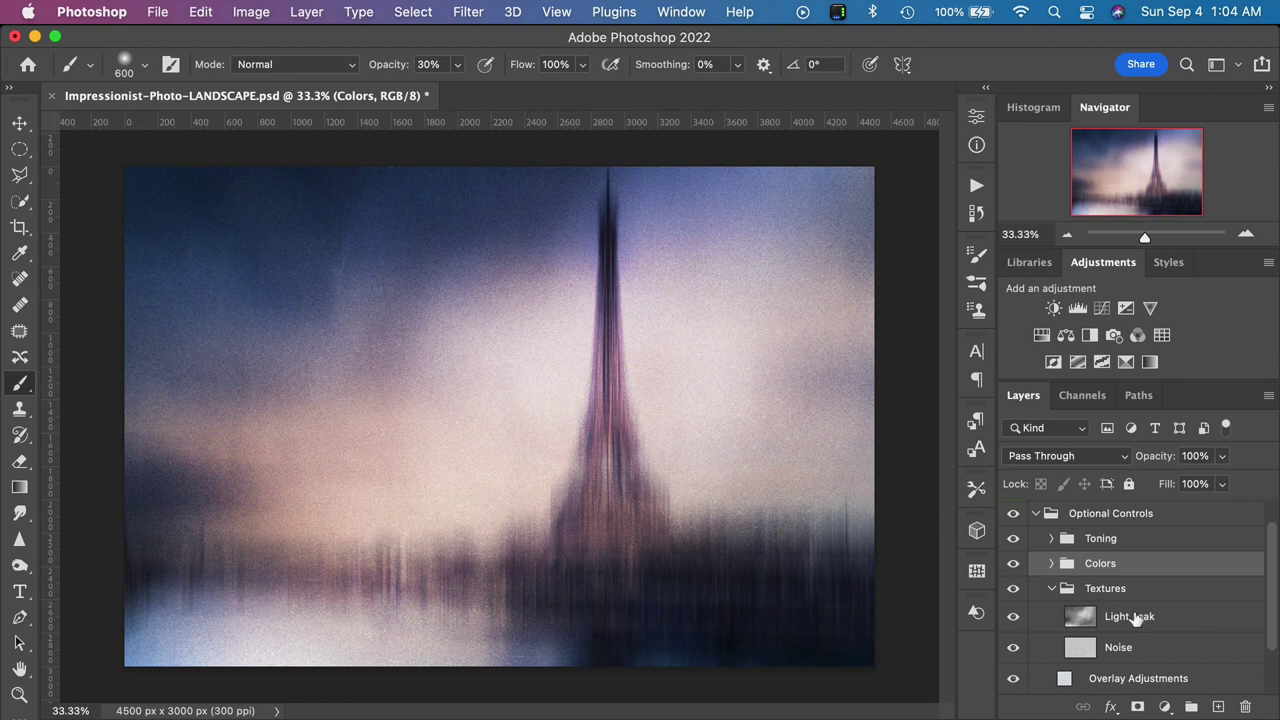
pyautogui.scroll(-2, 1136, 616)
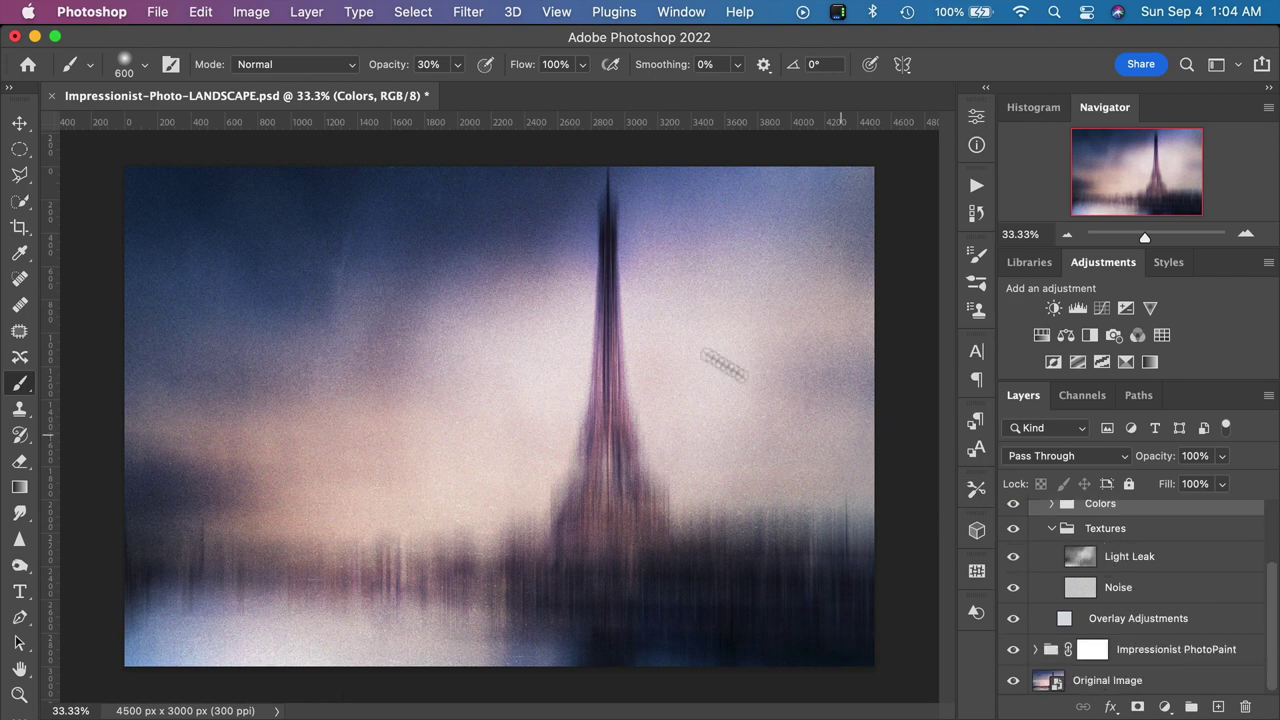
pyautogui.click(1016, 561)
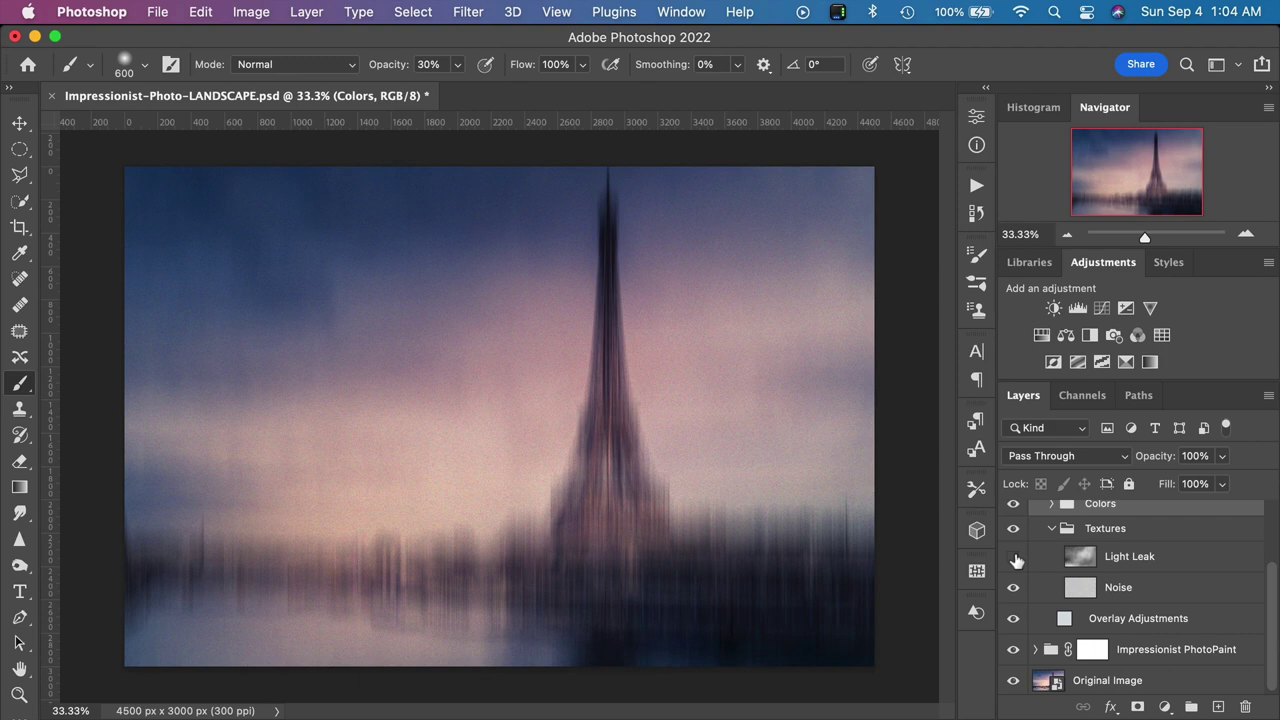
pyautogui.click(1016, 561)
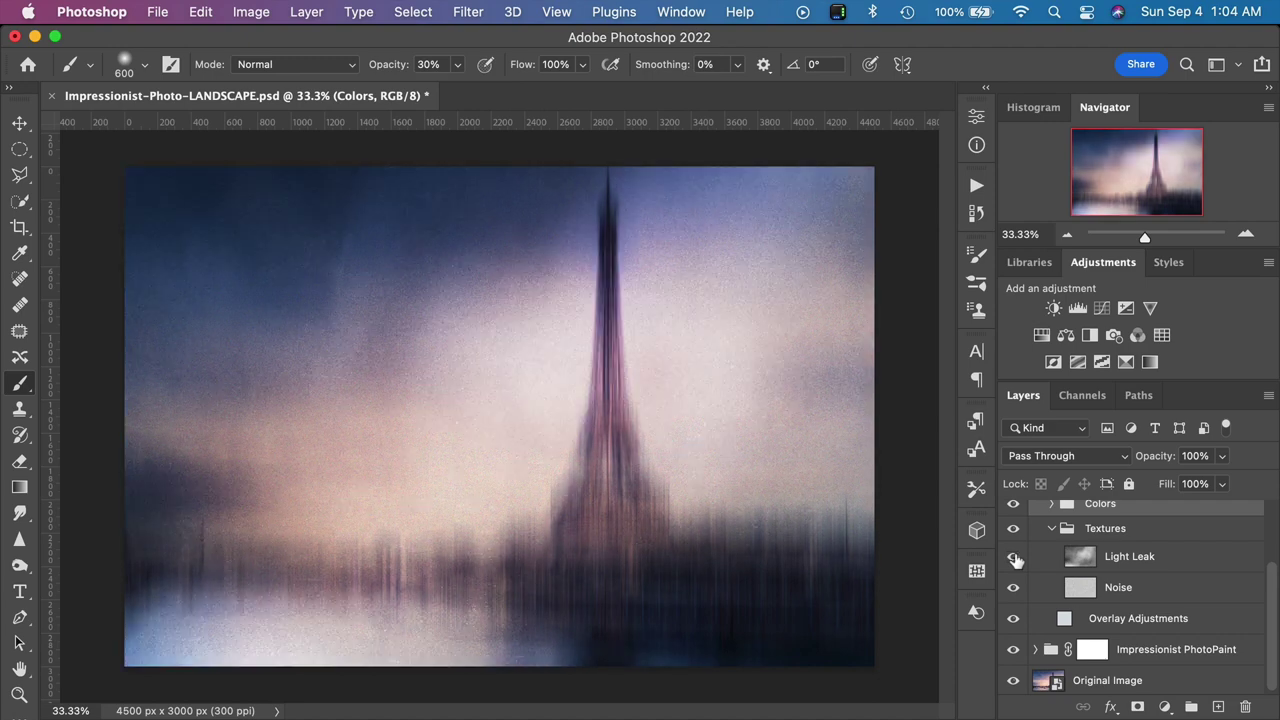
pyautogui.click(1016, 561)
pyautogui.click(1016, 561)
pyautogui.click(1016, 561)
pyautogui.click(1016, 561)
# Try the Light Leak layer at 54% opacity, check it on and off, and raise the opacity to 83%.
pyautogui.click(1153, 563)
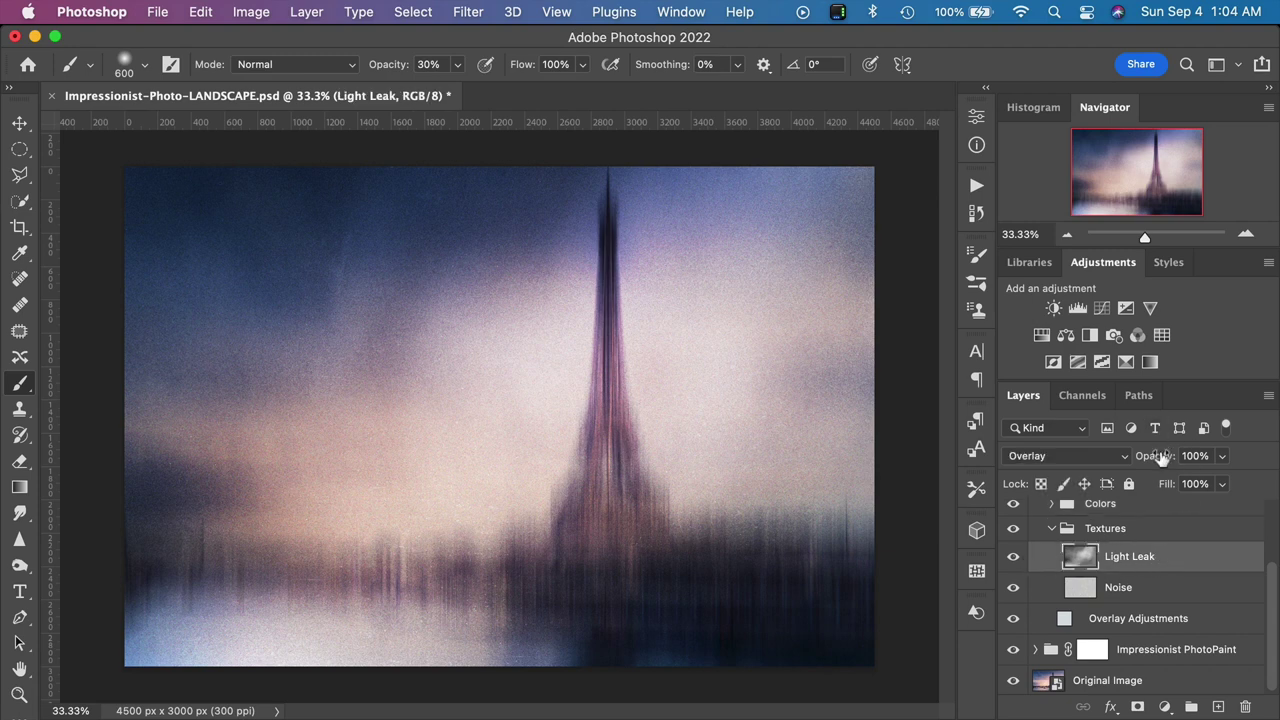
pyautogui.moveTo(1160, 457); pyautogui.dragTo(1117, 460)
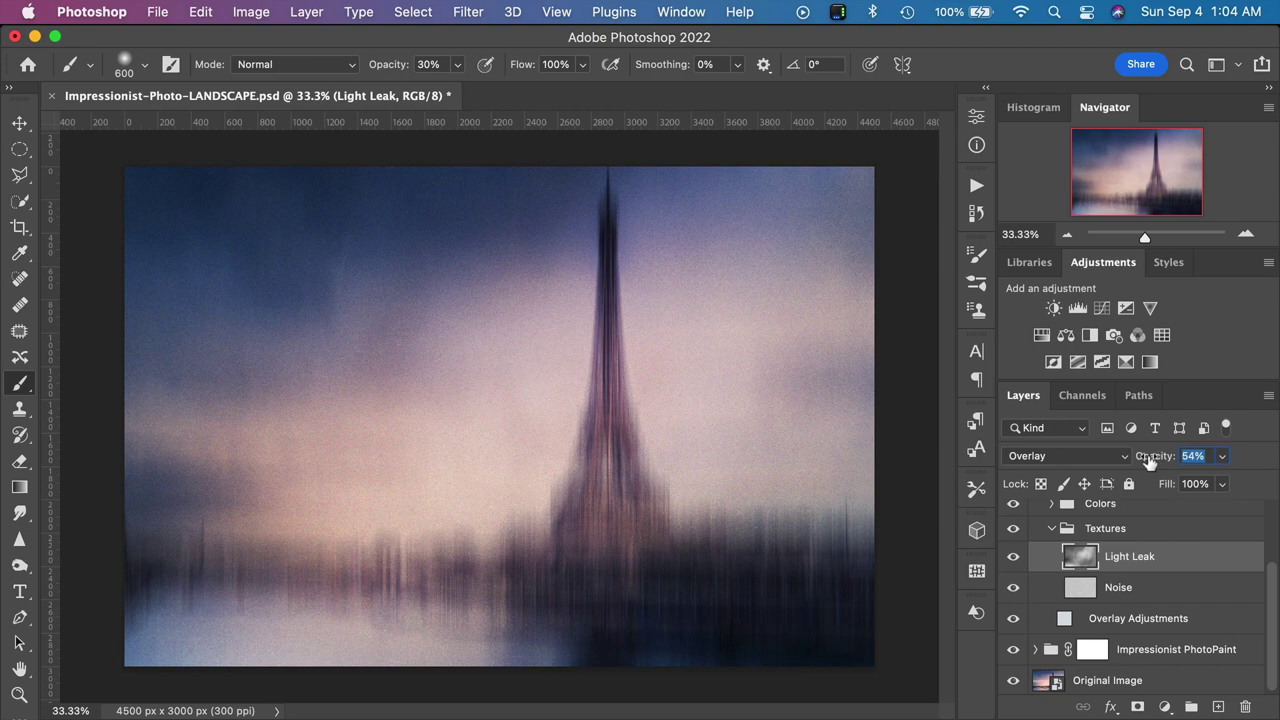
pyautogui.moveTo(1150, 457); pyautogui.dragTo(1151, 470)
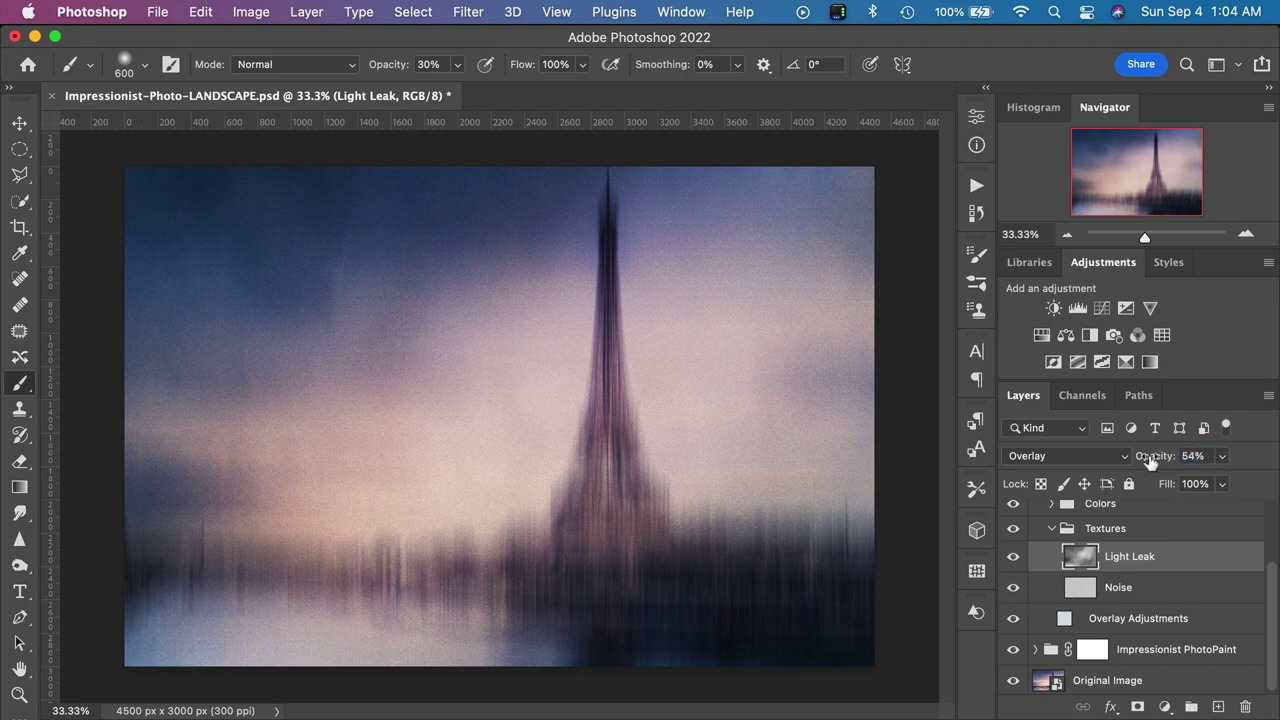
pyautogui.click(1014, 561)
pyautogui.click(1014, 561)
pyautogui.click(1014, 561)
pyautogui.click(1014, 561)
pyautogui.moveTo(1155, 462); pyautogui.dragTo(1183, 458)
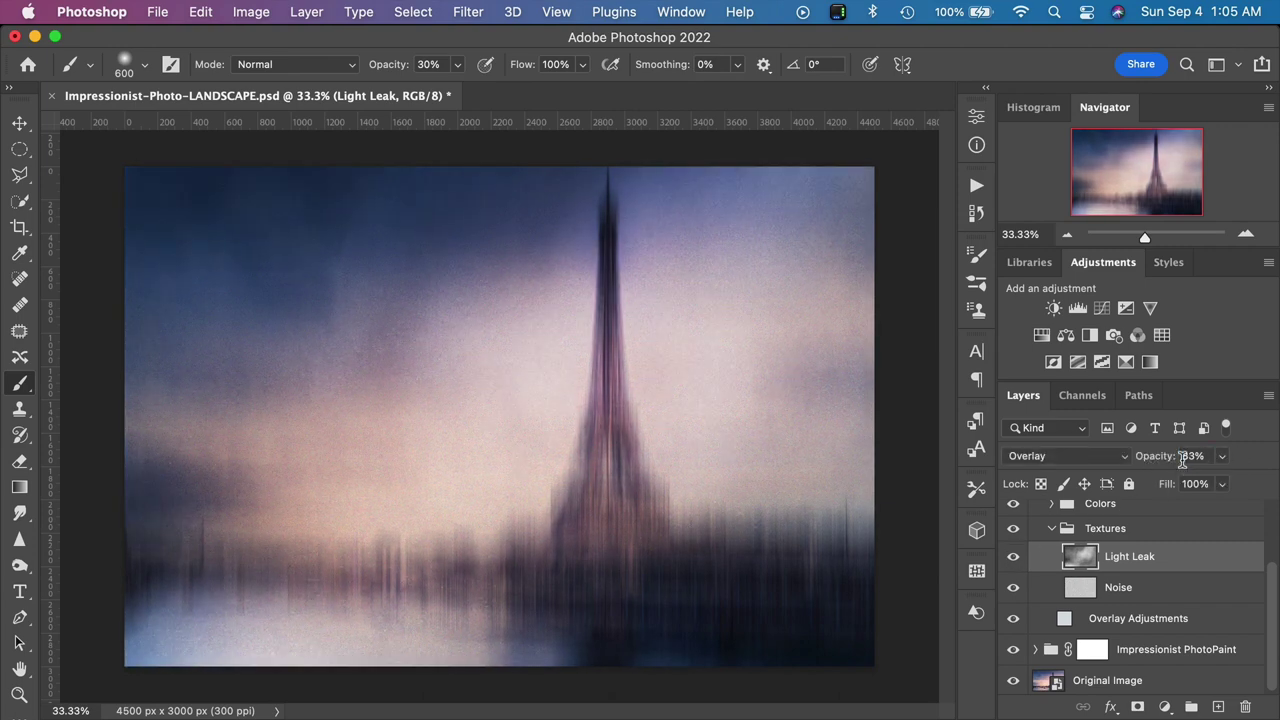
# Inspect the image at 100% zoom with the Noise and Light Leak layers turned off and back on.
pyautogui.click(1118, 590)
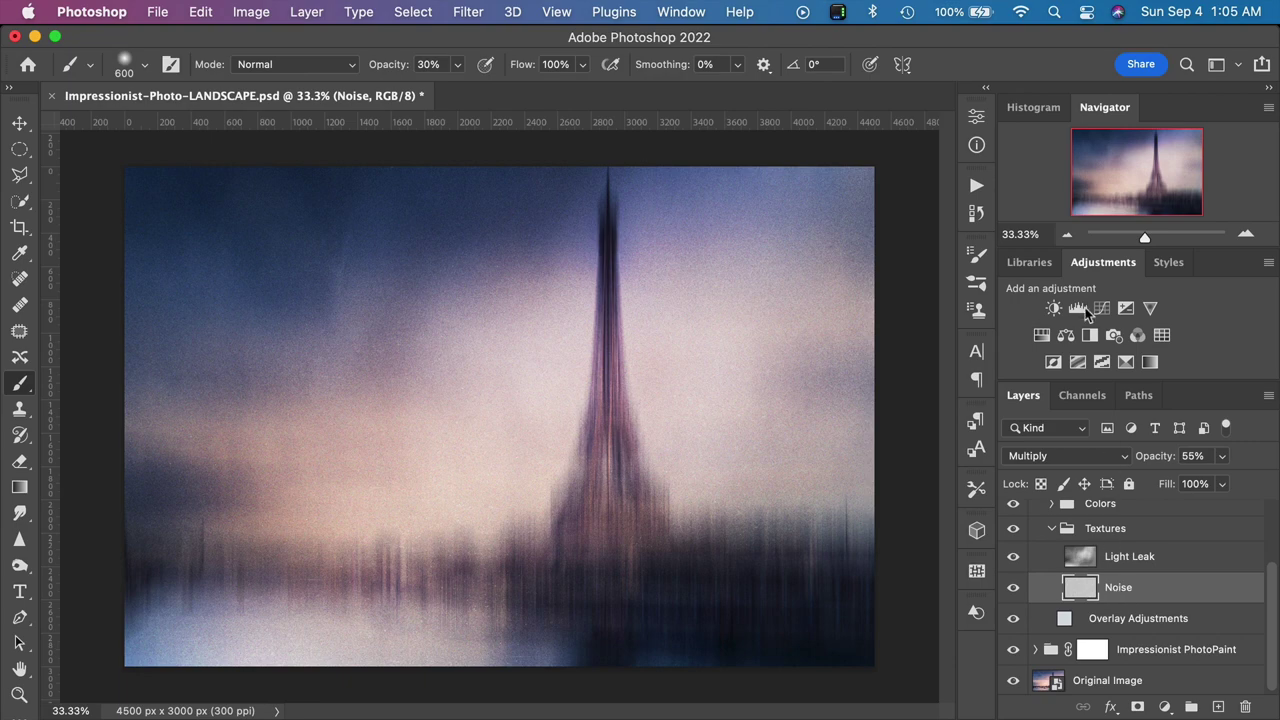
pyautogui.click(1015, 235)
pyautogui.write('100')
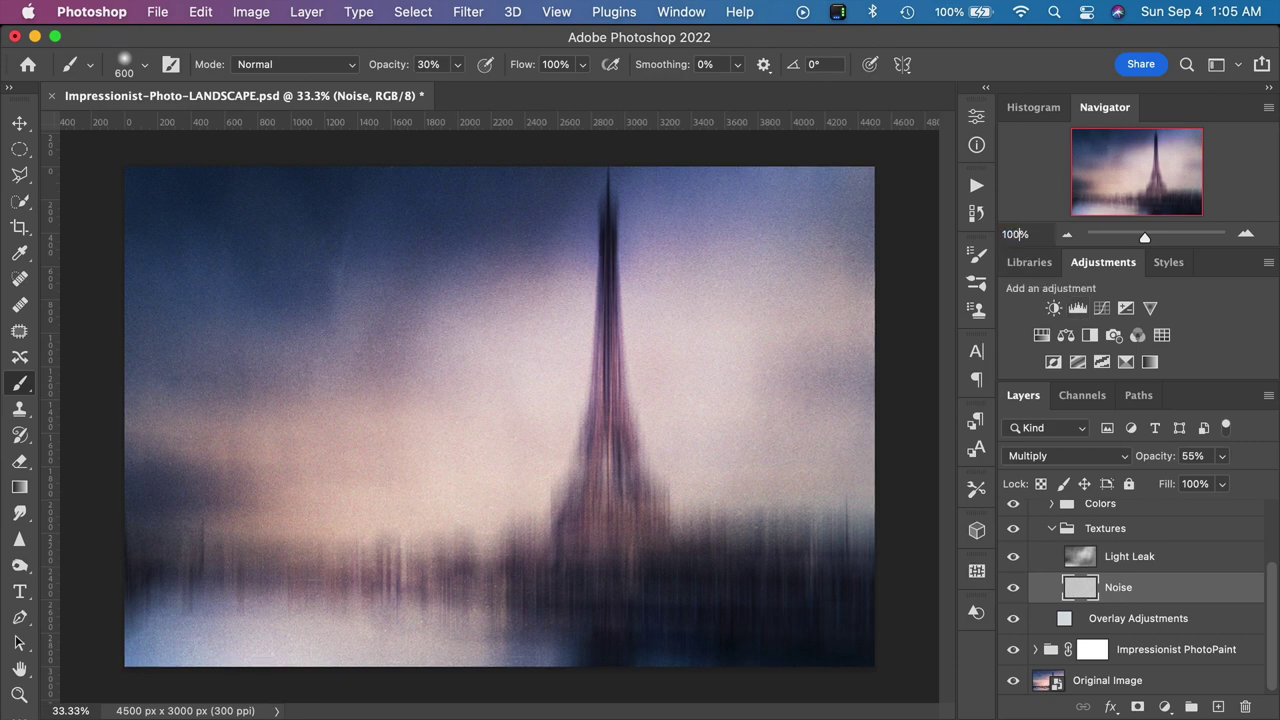
pyautogui.press('Return')
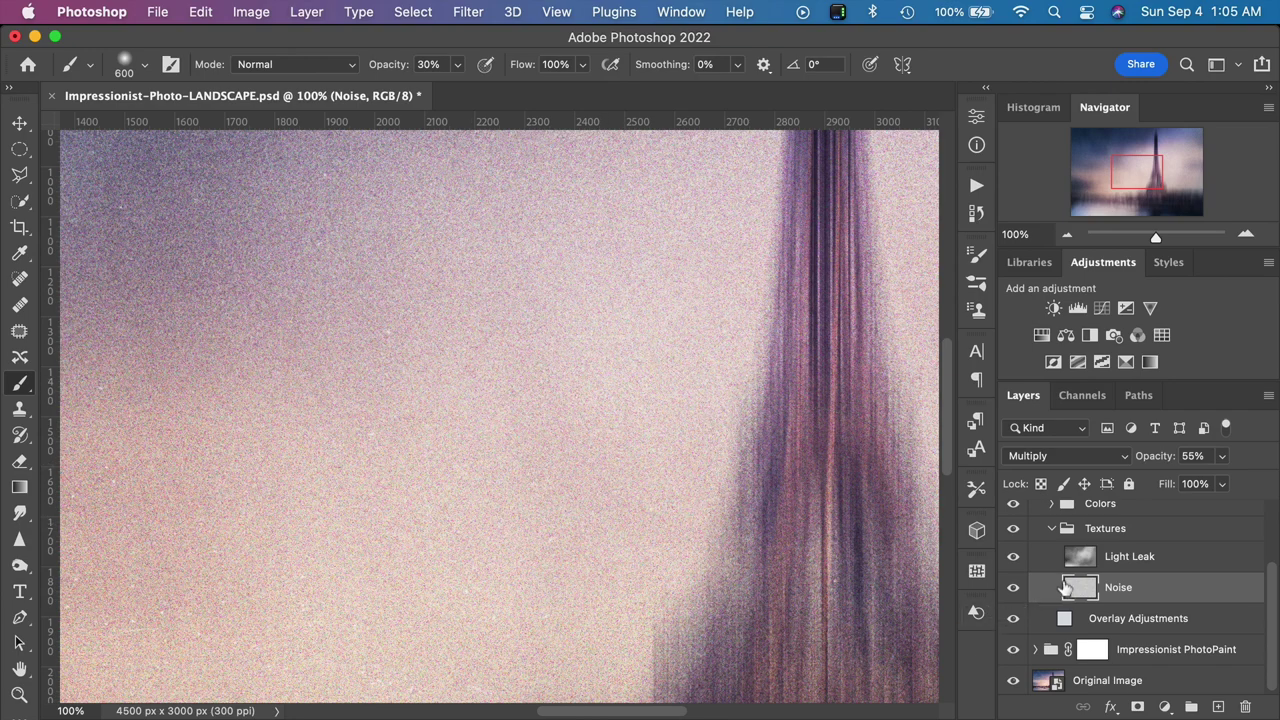
pyautogui.click(1013, 588)
pyautogui.click(1013, 588)
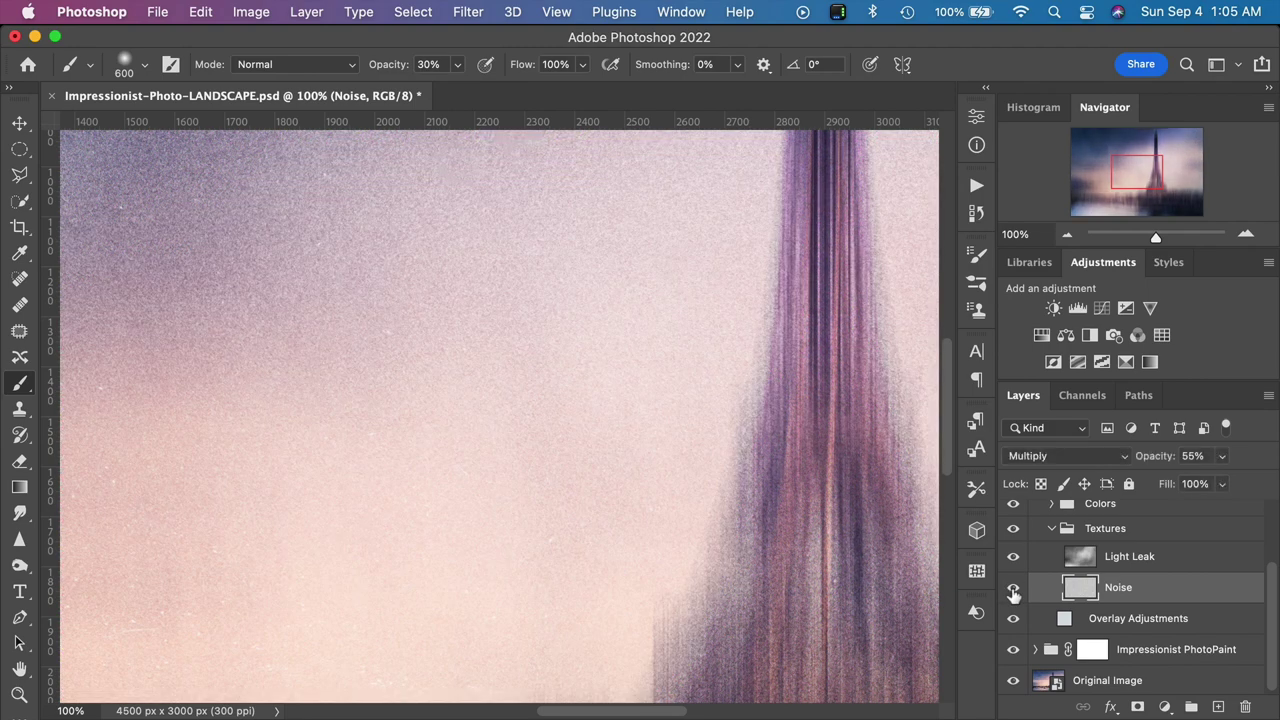
pyautogui.click(1013, 588)
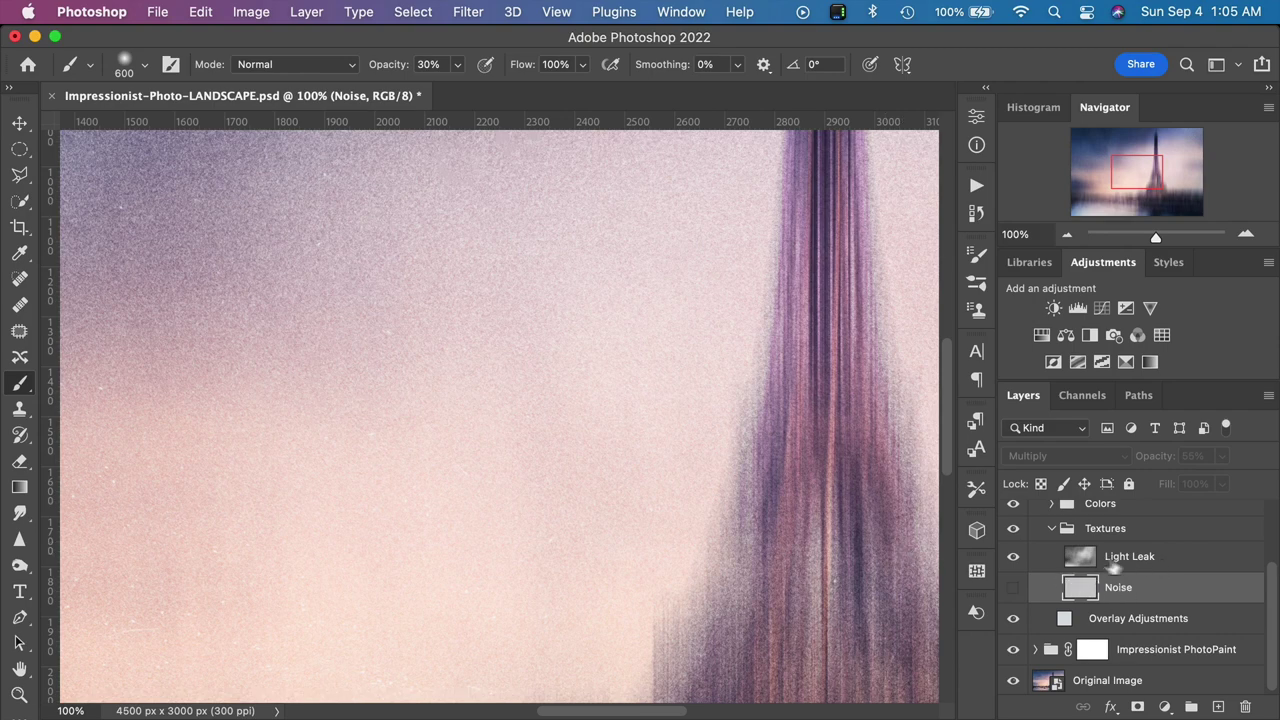
pyautogui.click(1013, 557)
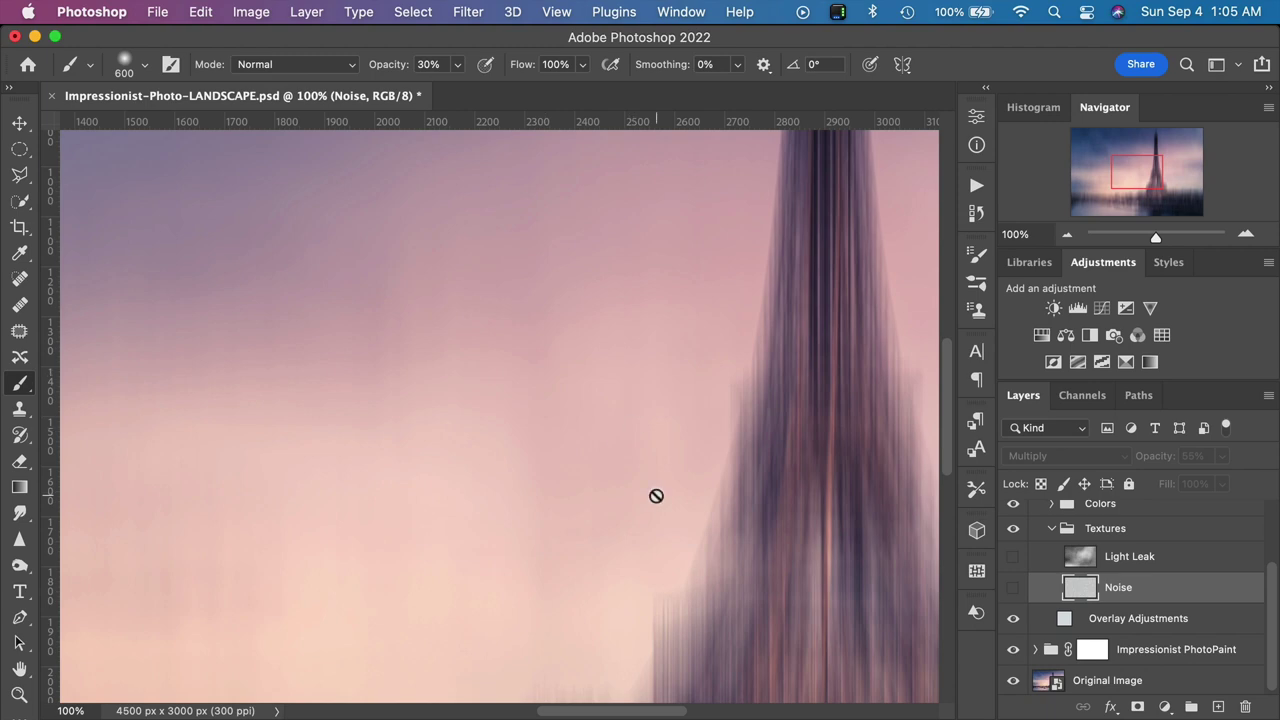
pyautogui.click(1013, 557)
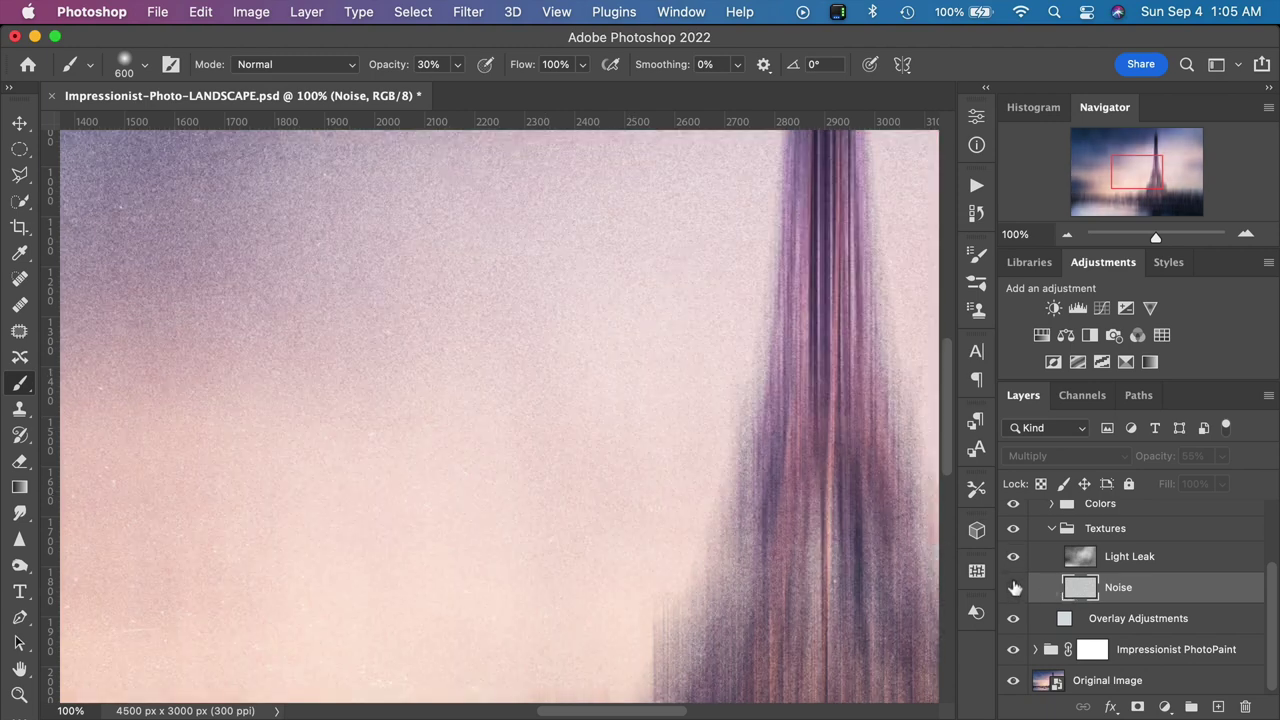
pyautogui.click(1013, 588)
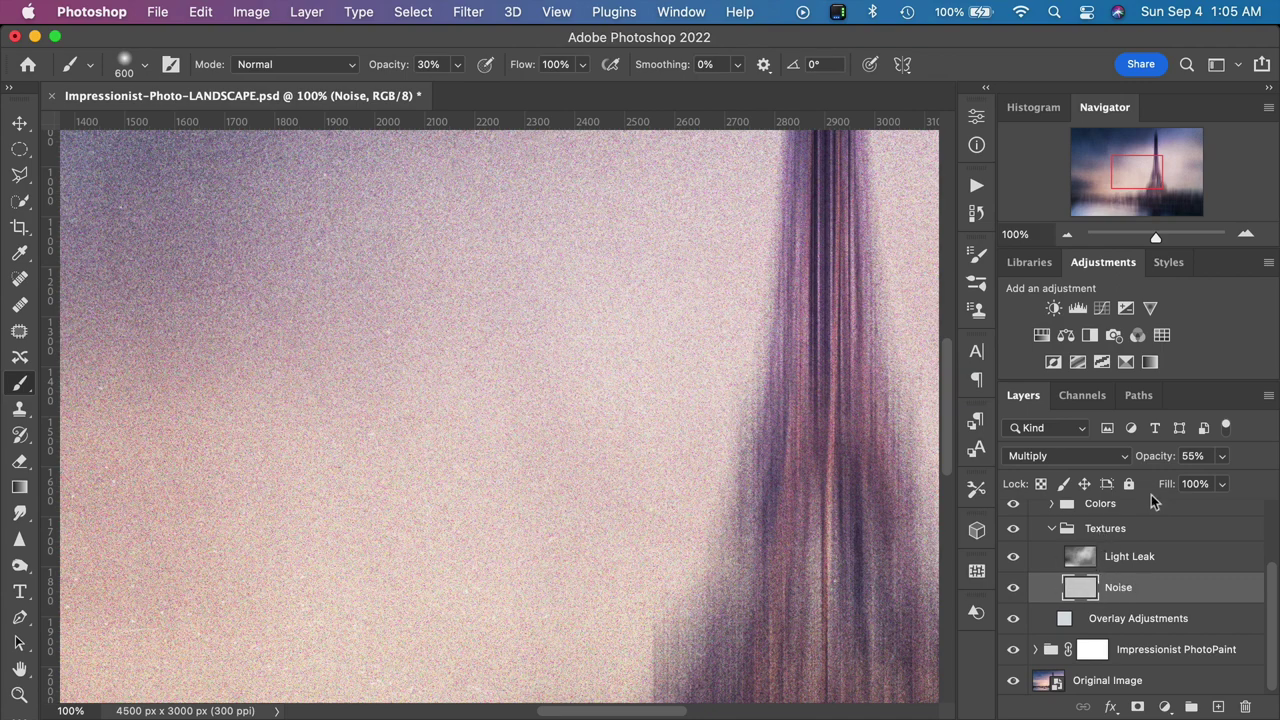
# Set the Light Leak layer's opacity to 100% and view the whole image at 35% zoom.
pyautogui.click(1115, 556)
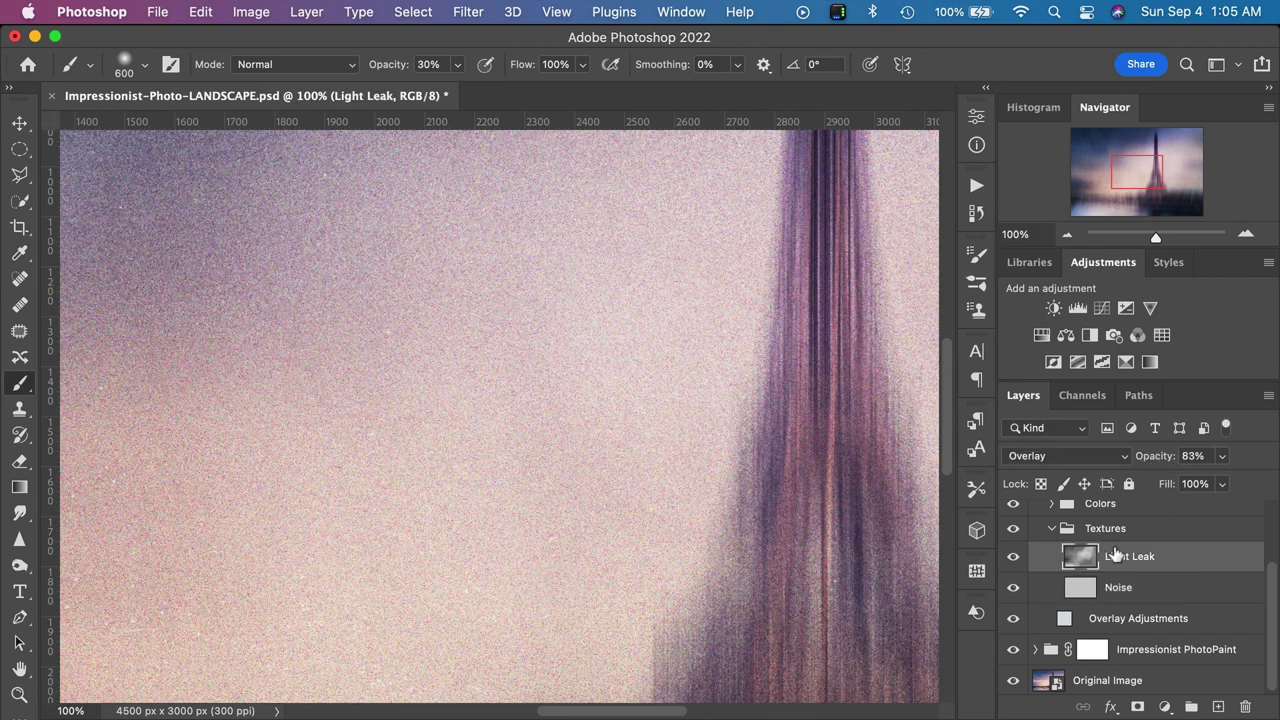
pyautogui.moveTo(1166, 451); pyautogui.dragTo(1223, 451)
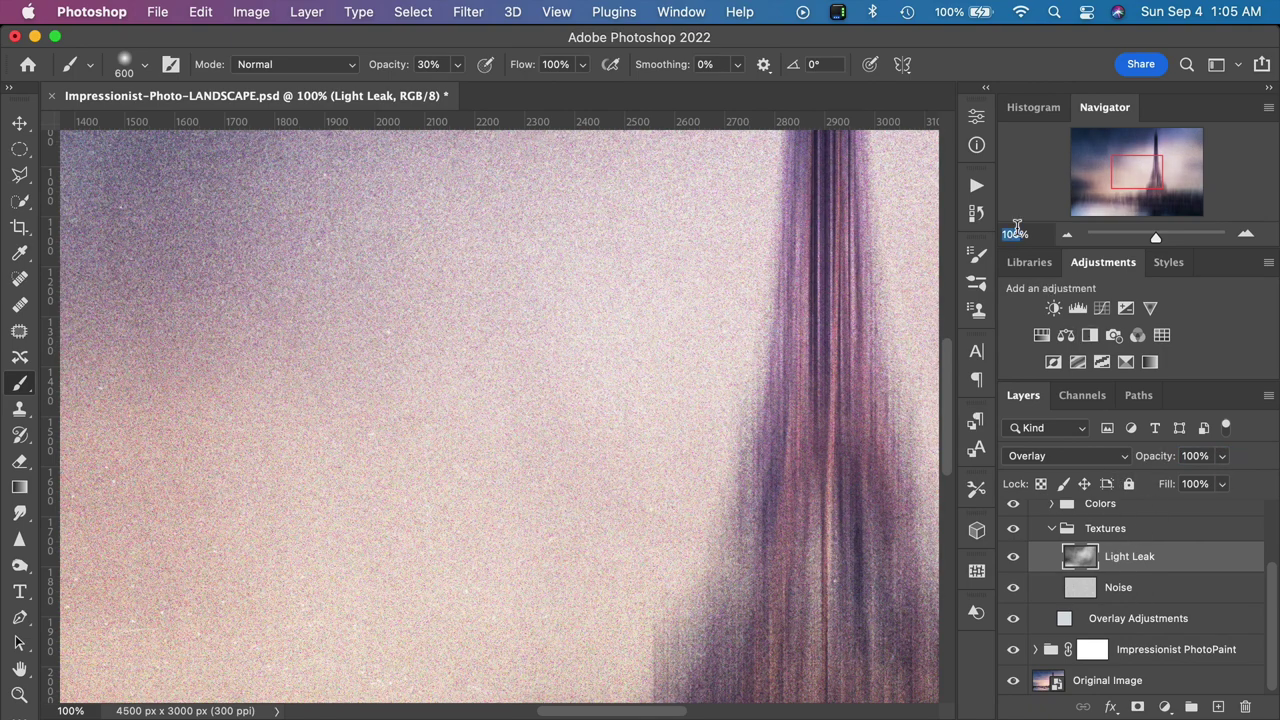
pyautogui.write('35')
pyautogui.press('Return')
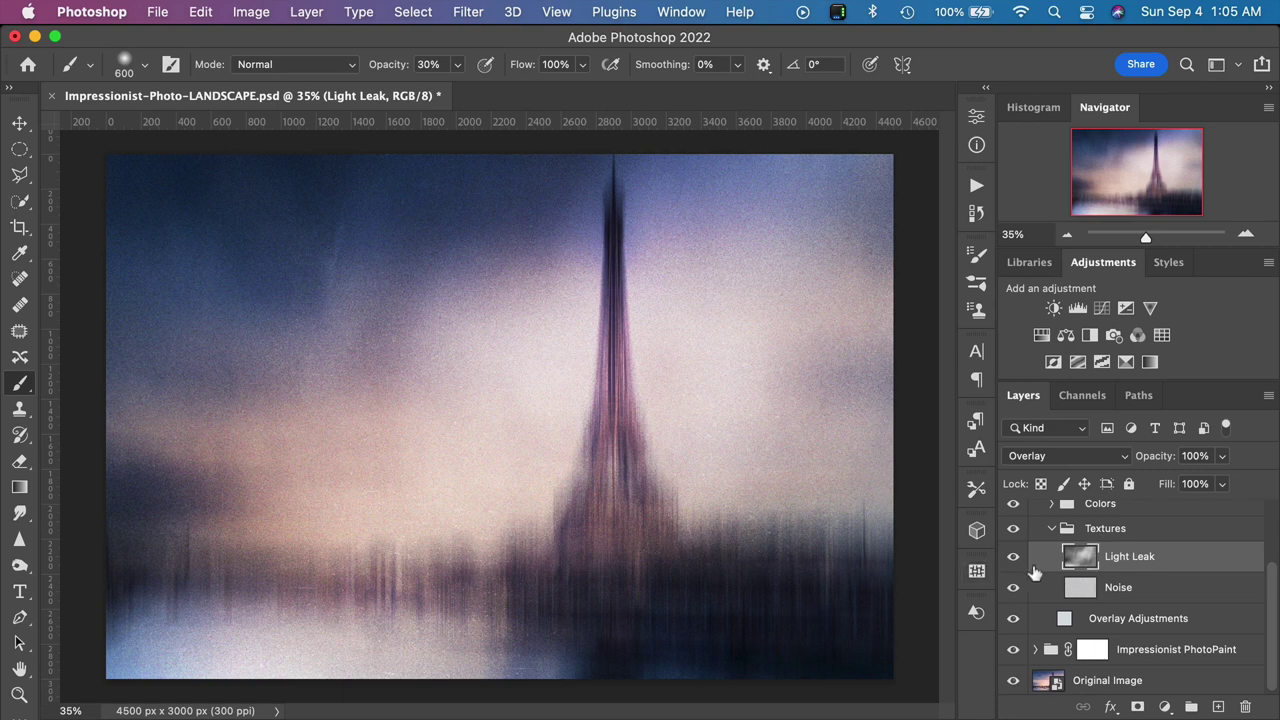
# Set the opacity of the whole Textures group to 55% and collapse the group.
pyautogui.click(1086, 536)
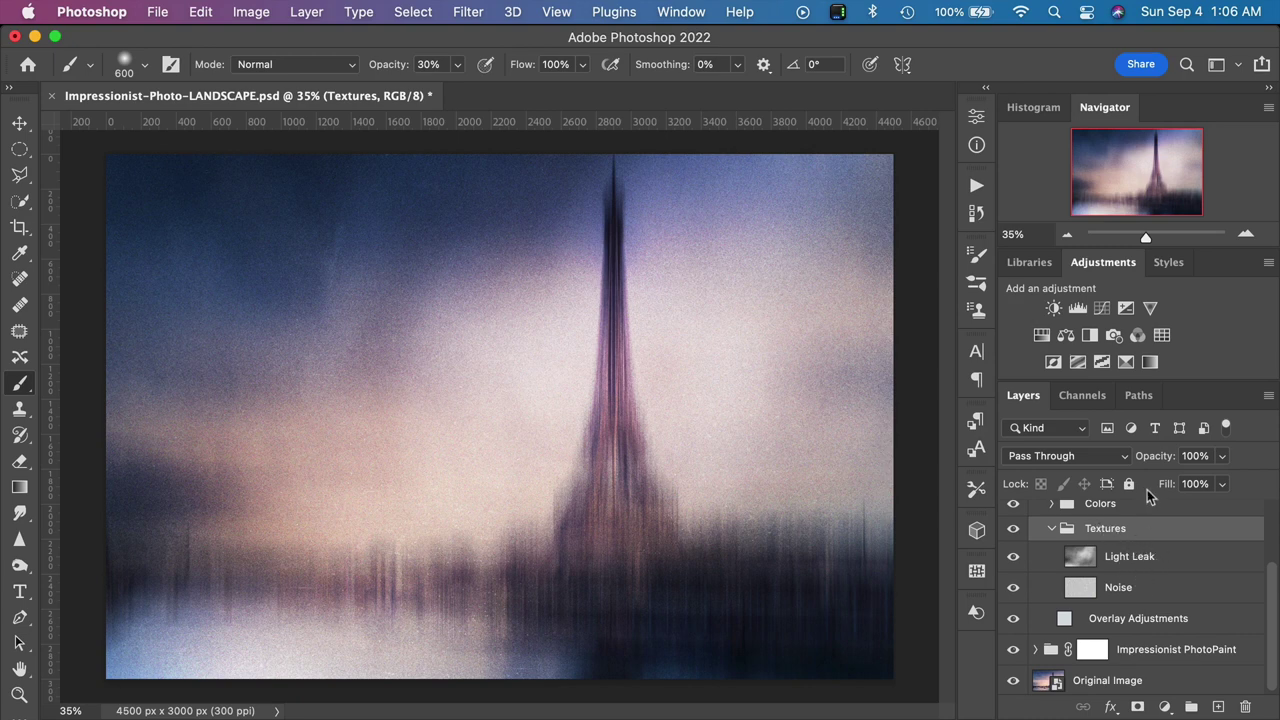
pyautogui.moveTo(1167, 462); pyautogui.dragTo(1130, 465)
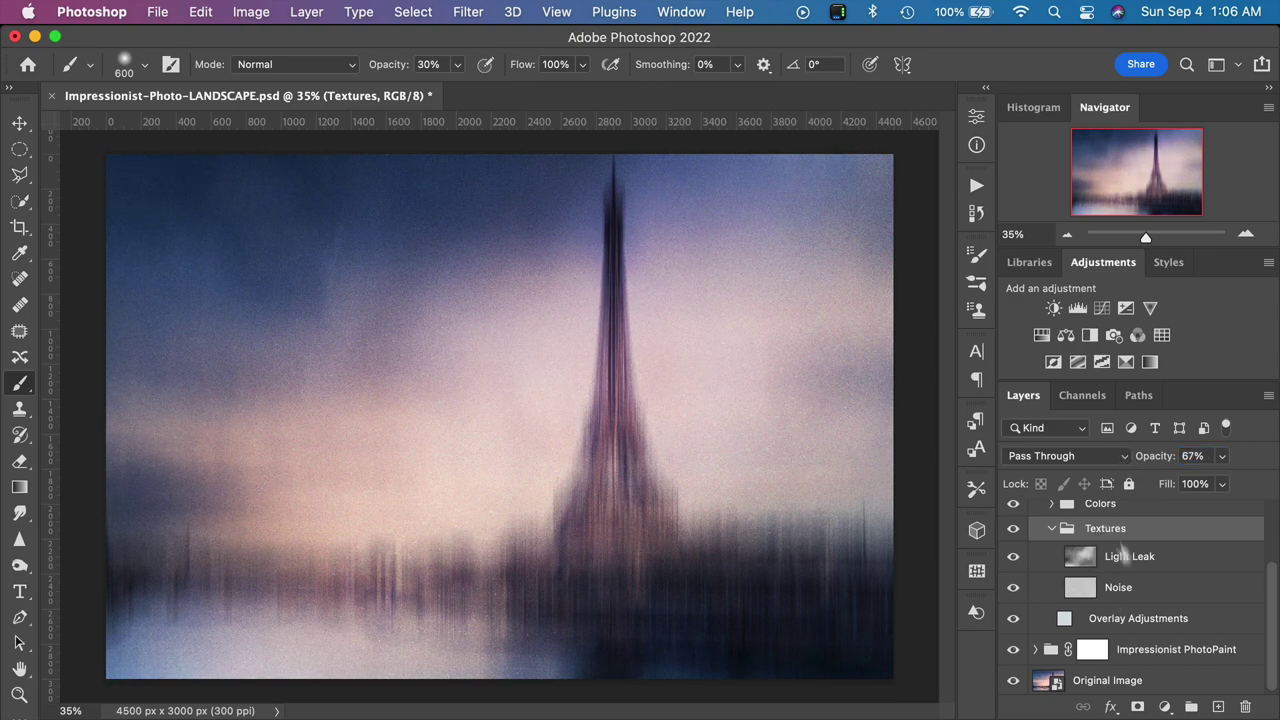
pyautogui.moveTo(1161, 463); pyautogui.dragTo(1088, 468)
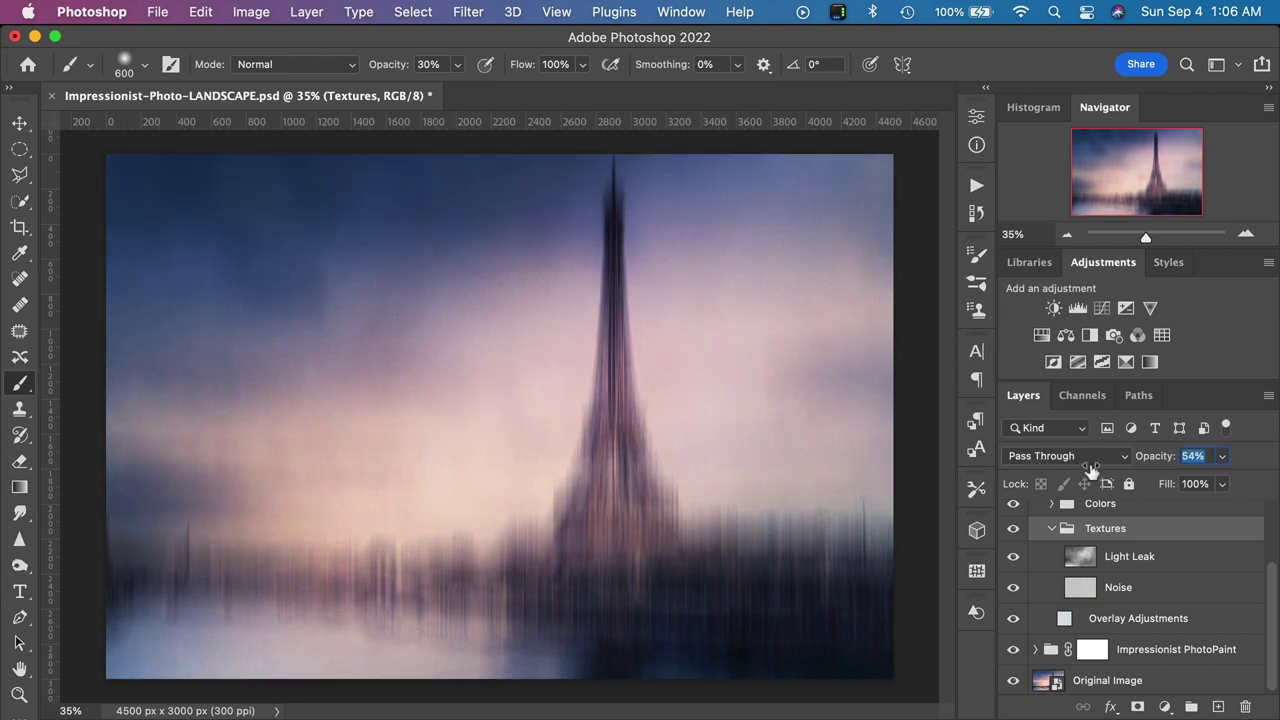
pyautogui.click(1052, 529)
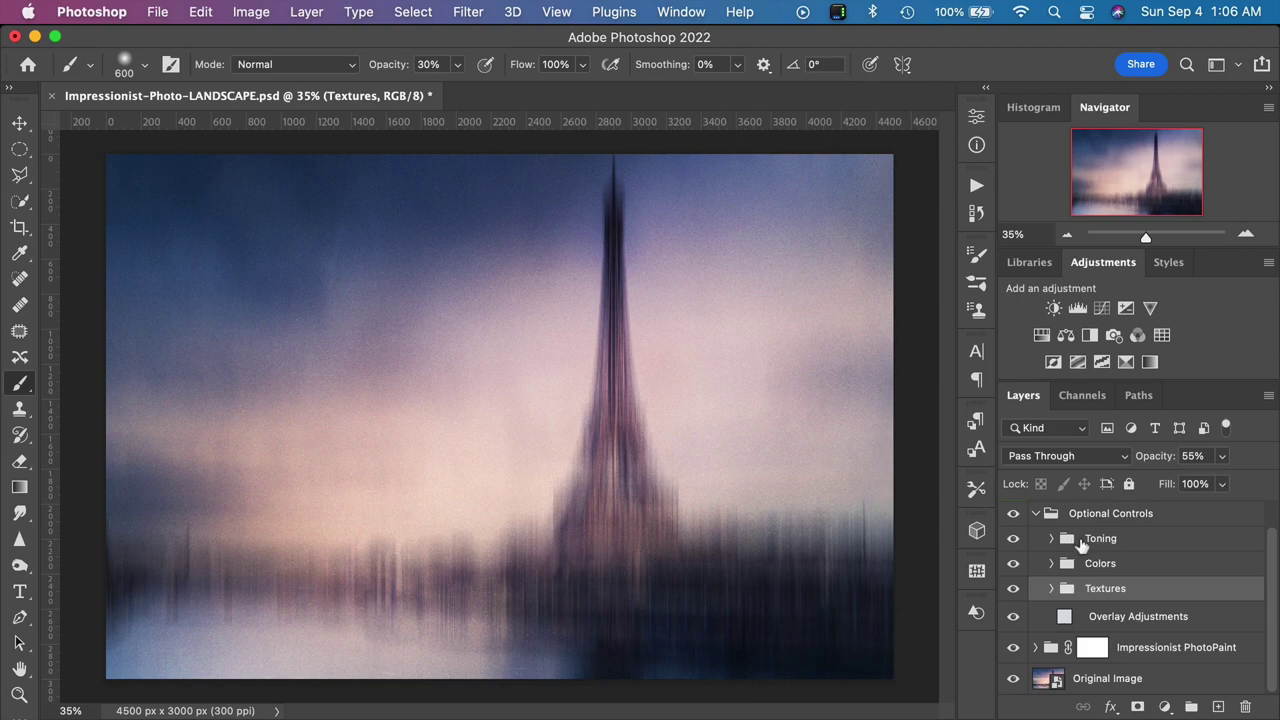
# Try light blue 82befa and yellow e0cc6f as the Overlay Adjustments layer's fill color, and discard the color change.
pyautogui.click(1120, 617)
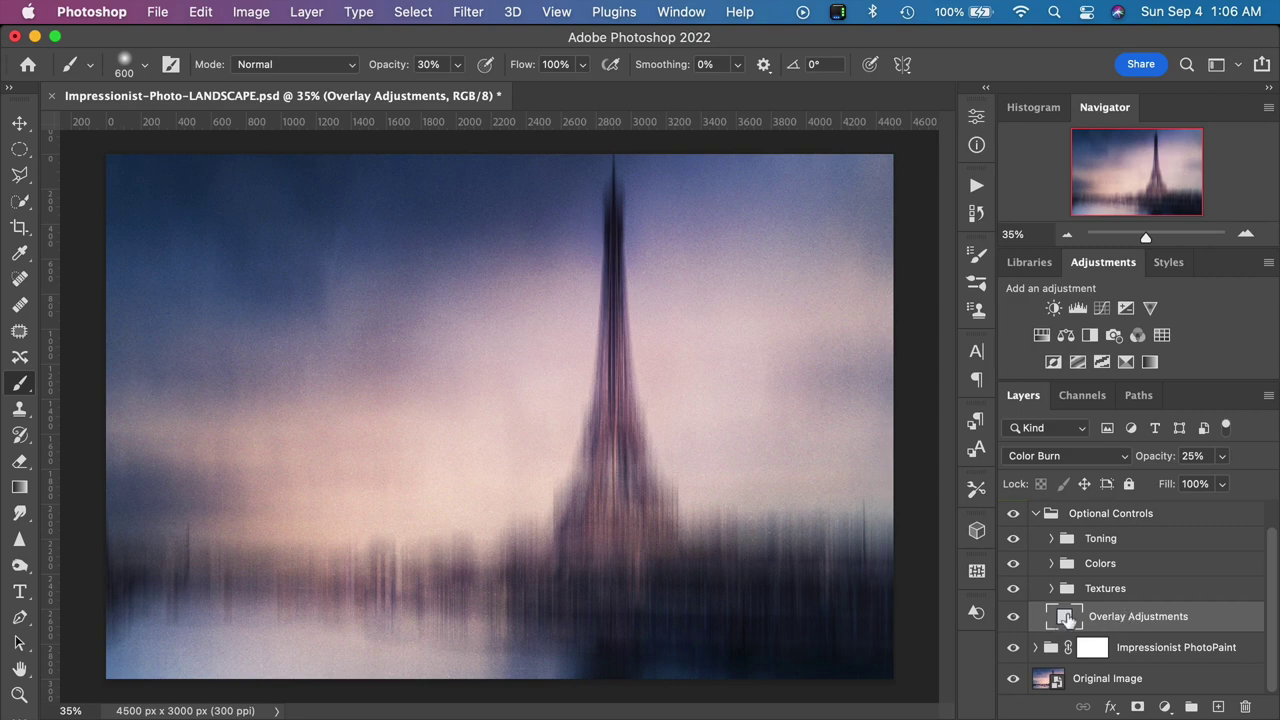
pyautogui.doubleClick(1066, 618)
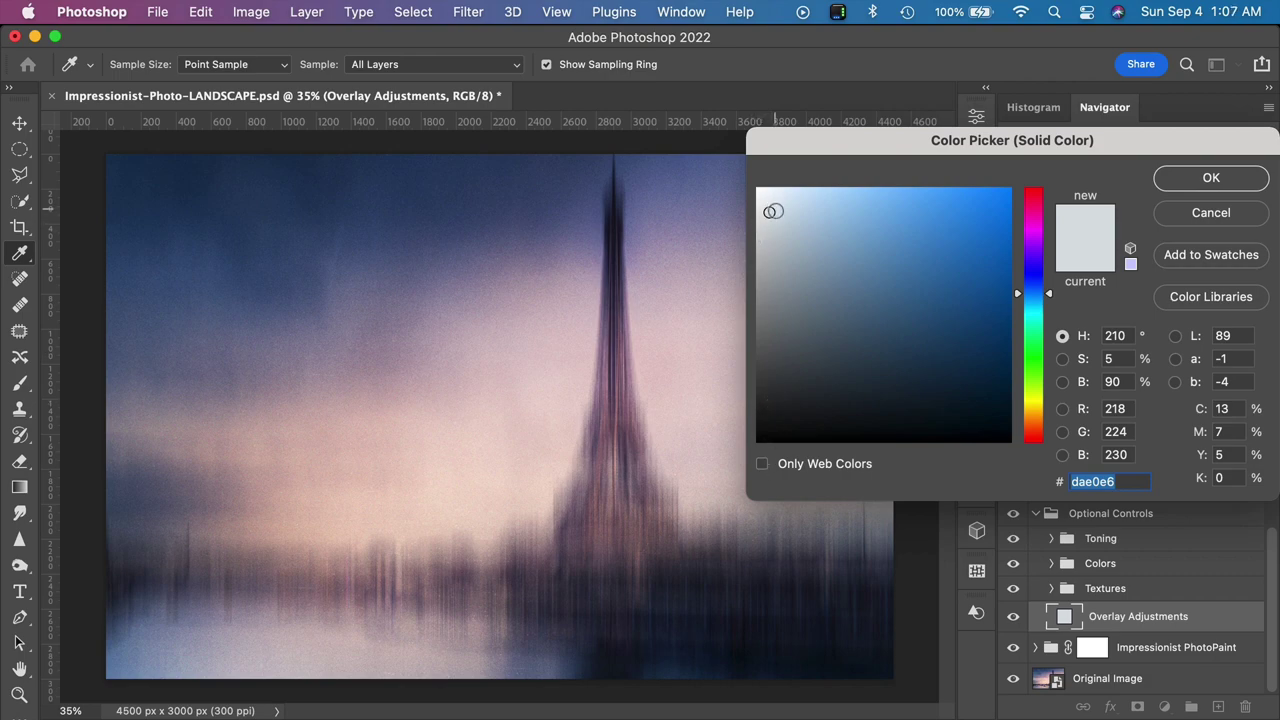
pyautogui.moveTo(772, 211)
pyautogui.mouseDown()
pyautogui.moveTo(780, 331)
pyautogui.moveTo(777, 209)
pyautogui.moveTo(860, 209)
pyautogui.moveTo(831, 195)
pyautogui.moveTo(878, 192)
pyautogui.mouseUp()
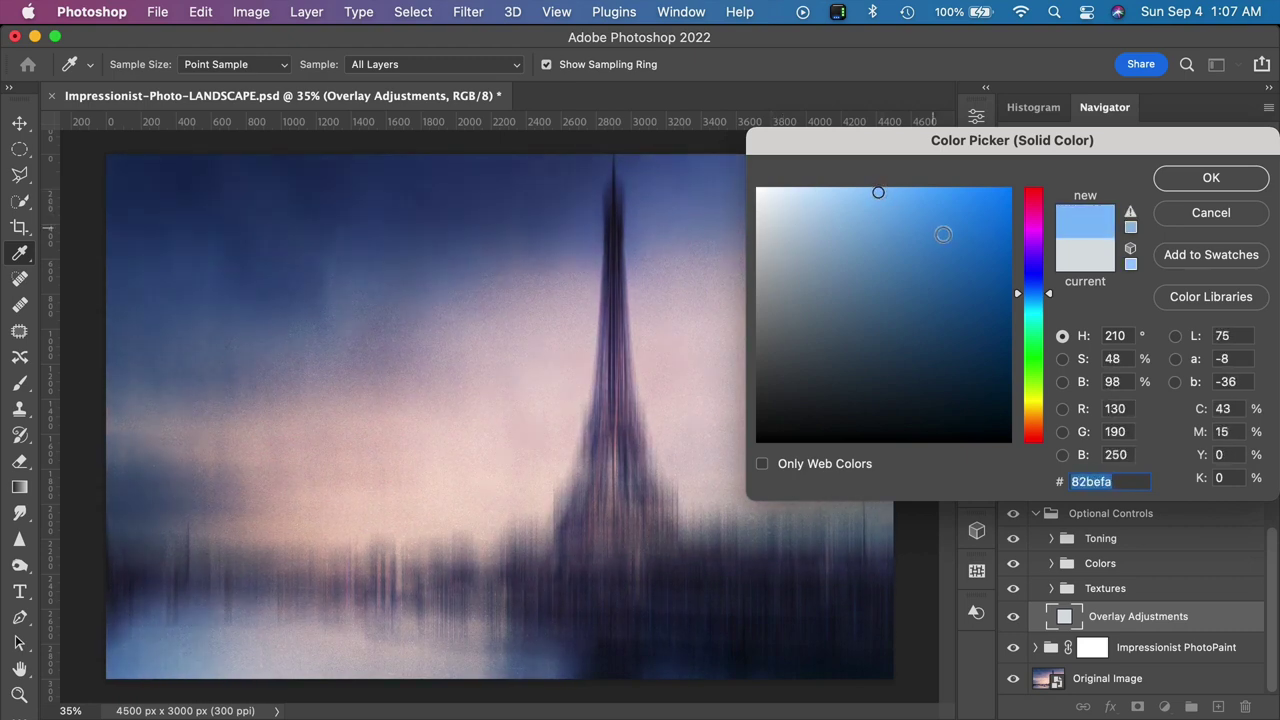
pyautogui.moveTo(1024, 352)
pyautogui.mouseDown()
pyautogui.moveTo(1034, 340)
pyautogui.moveTo(1036, 414)
pyautogui.mouseUp()
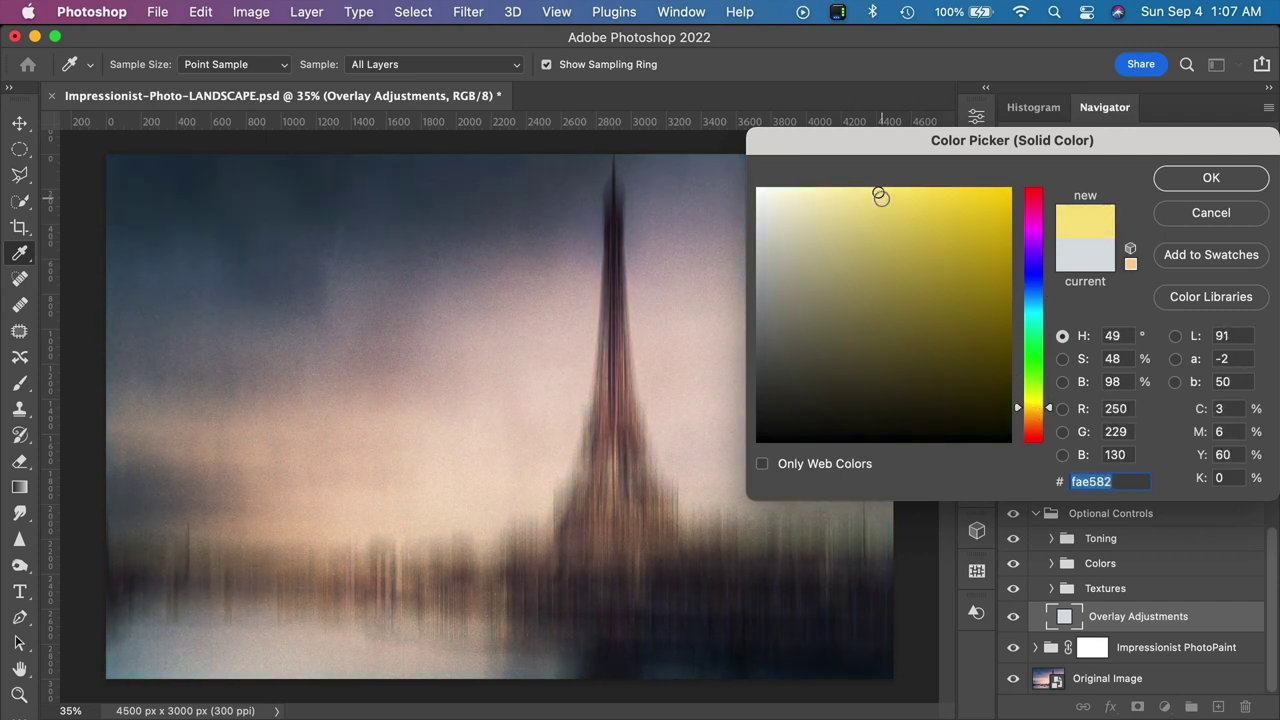
pyautogui.moveTo(878, 192)
pyautogui.mouseDown()
pyautogui.moveTo(903, 206)
pyautogui.moveTo(956, 203)
pyautogui.moveTo(954, 283)
pyautogui.moveTo(960, 209)
pyautogui.moveTo(960, 263)
pyautogui.moveTo(934, 206)
pyautogui.moveTo(885, 218)
pyautogui.mouseUp()
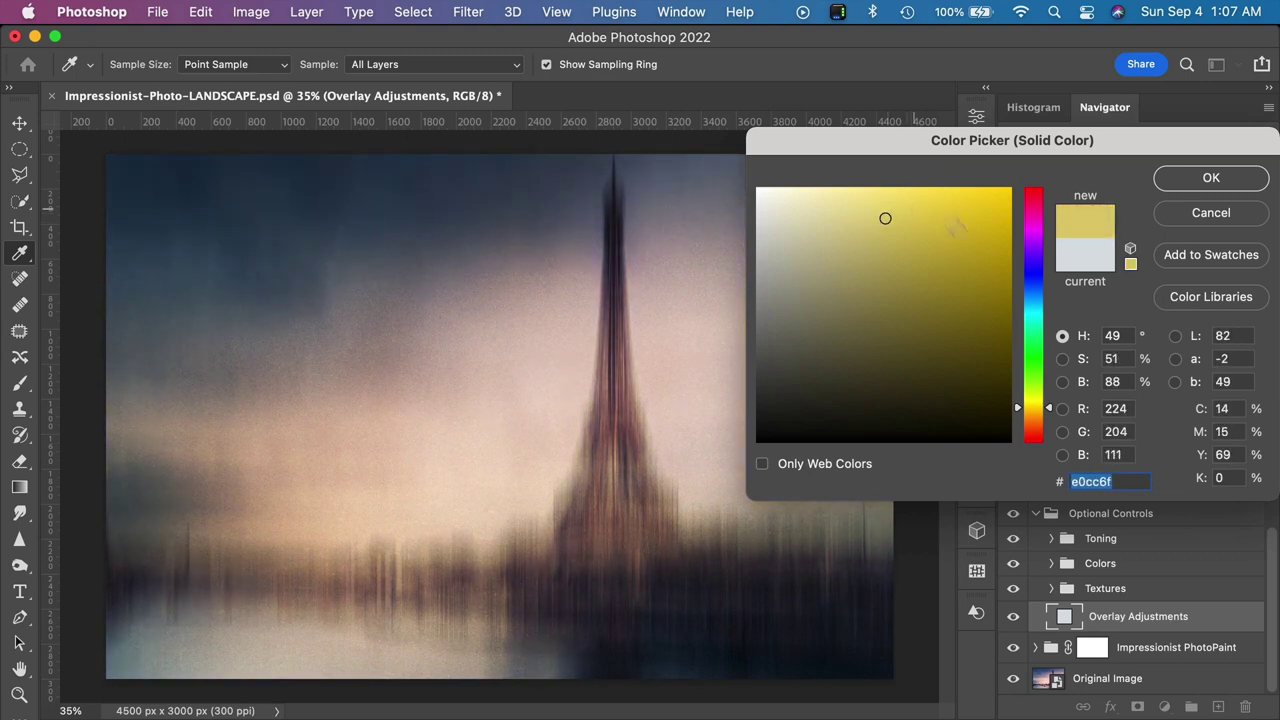
pyautogui.click(1211, 212)
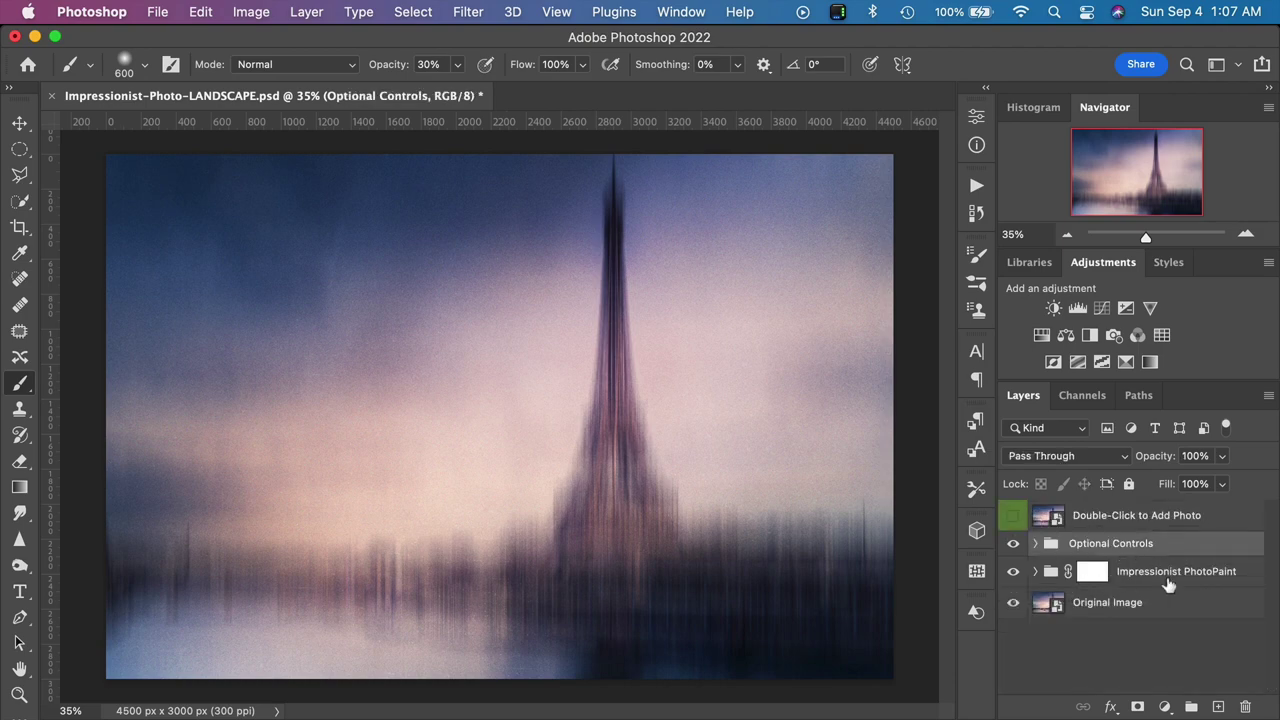
# Expand the Impressionist PhotoPaint group, turn on its Restore Details group, and compare the image with it on and off.
pyautogui.click(1035, 572)
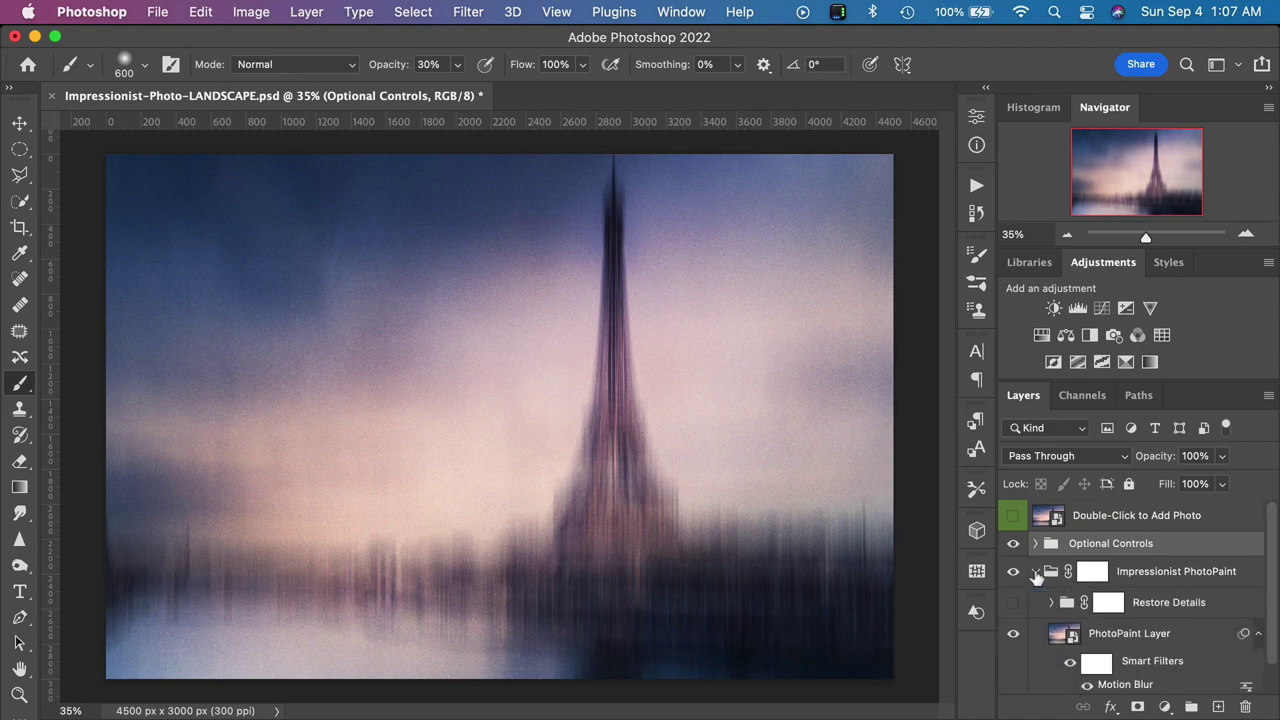
pyautogui.scroll(-1, 1095, 670)
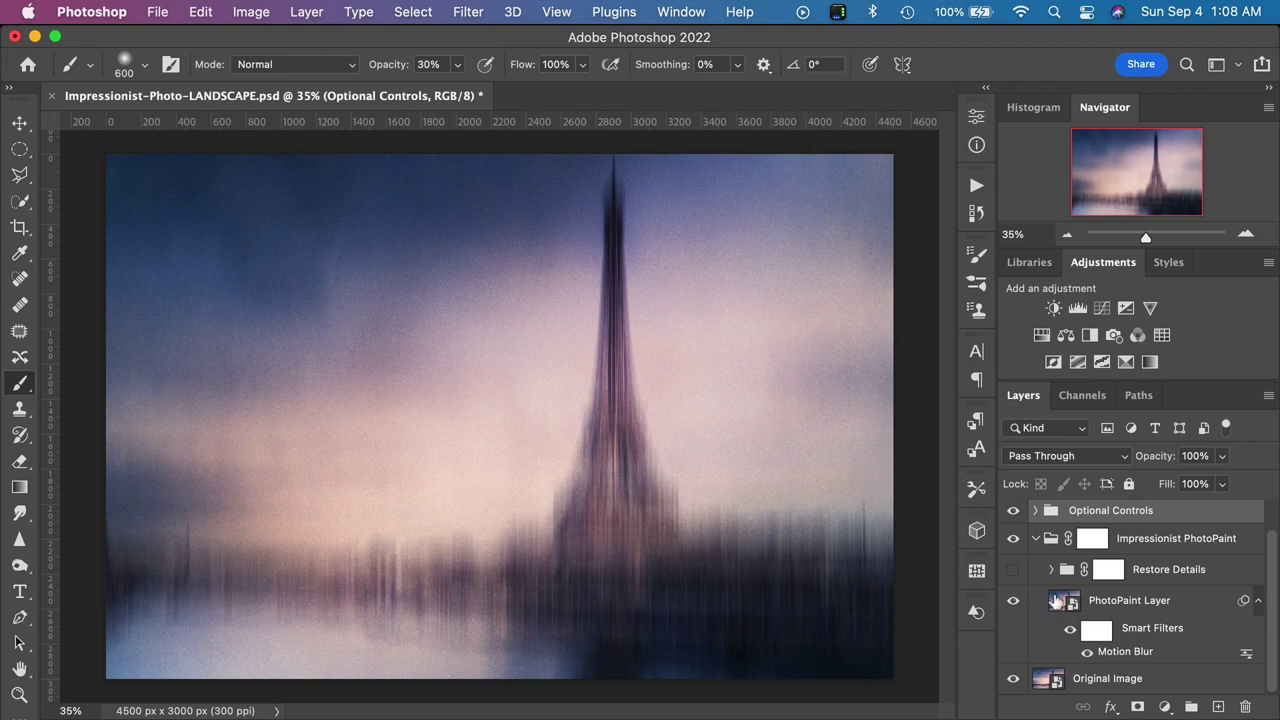
pyautogui.click(1014, 570)
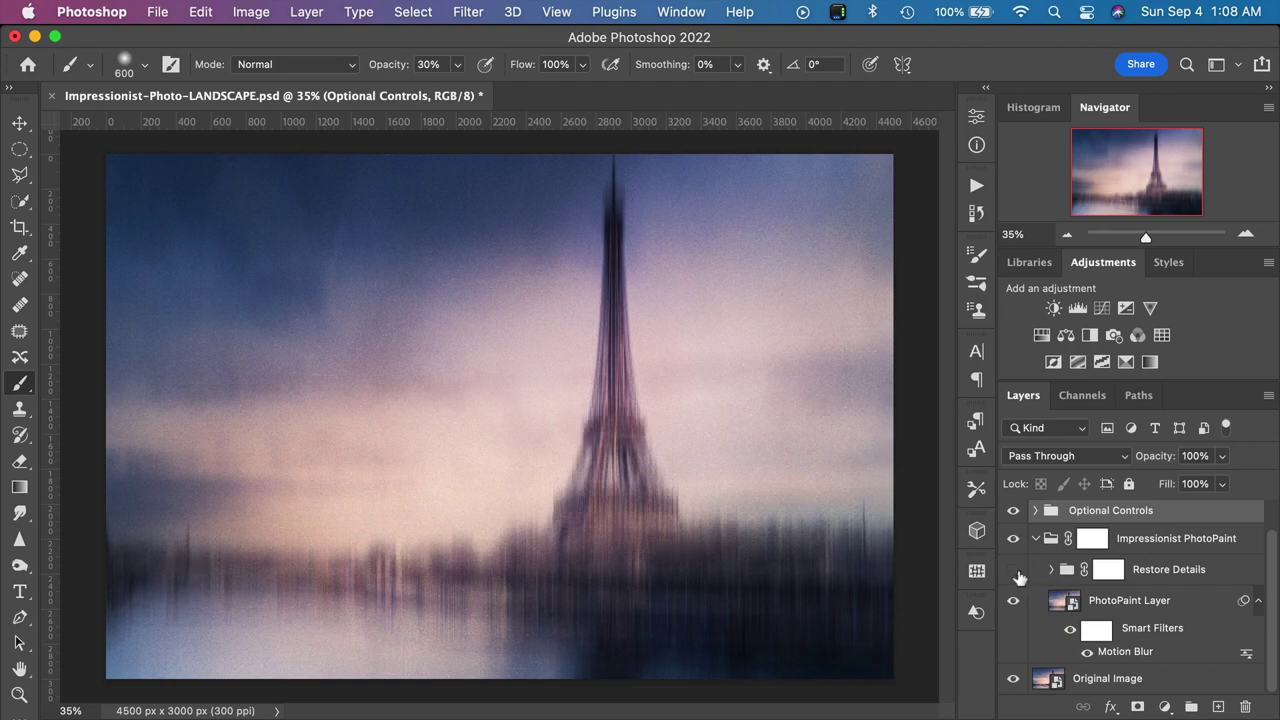
pyautogui.click(1014, 570)
pyautogui.click(1013, 570)
pyautogui.click(1013, 569)
# Invert the Restore Details mask to black and paint the tower's detail back in with a 600 px Soft Round brush at 100% opacity.
pyautogui.click(1108, 570)
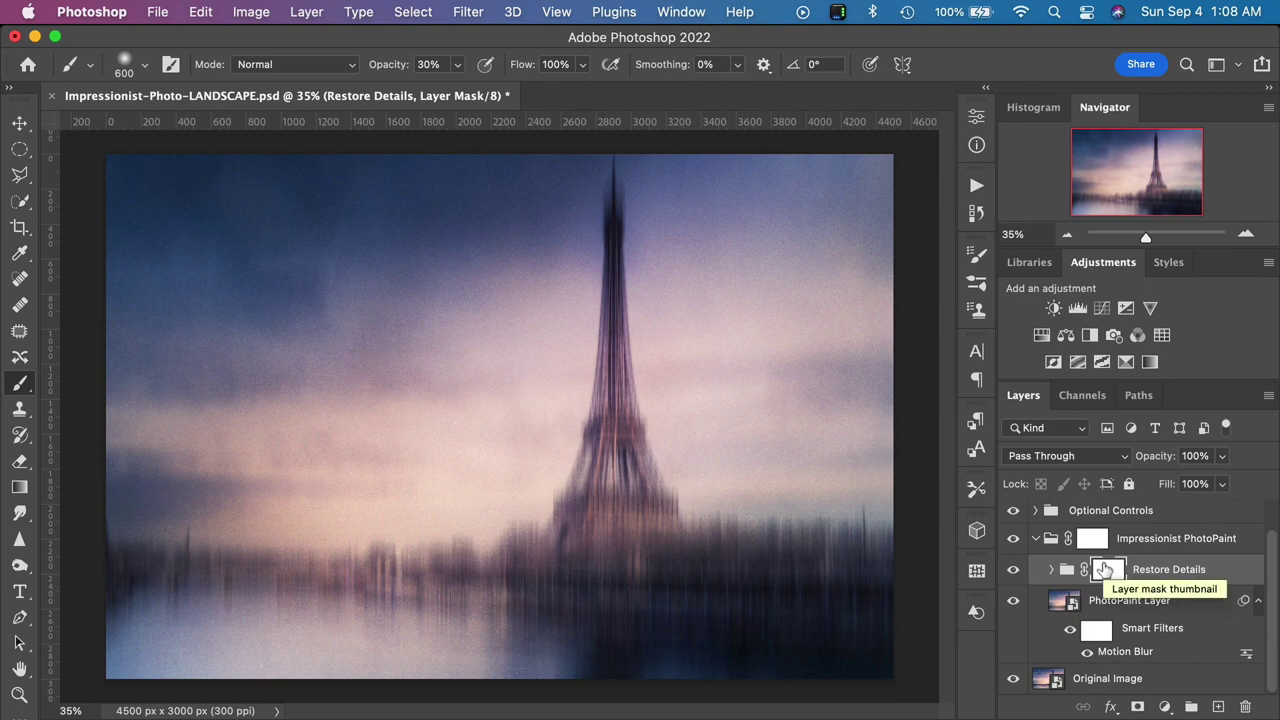
pyautogui.press('super+i')
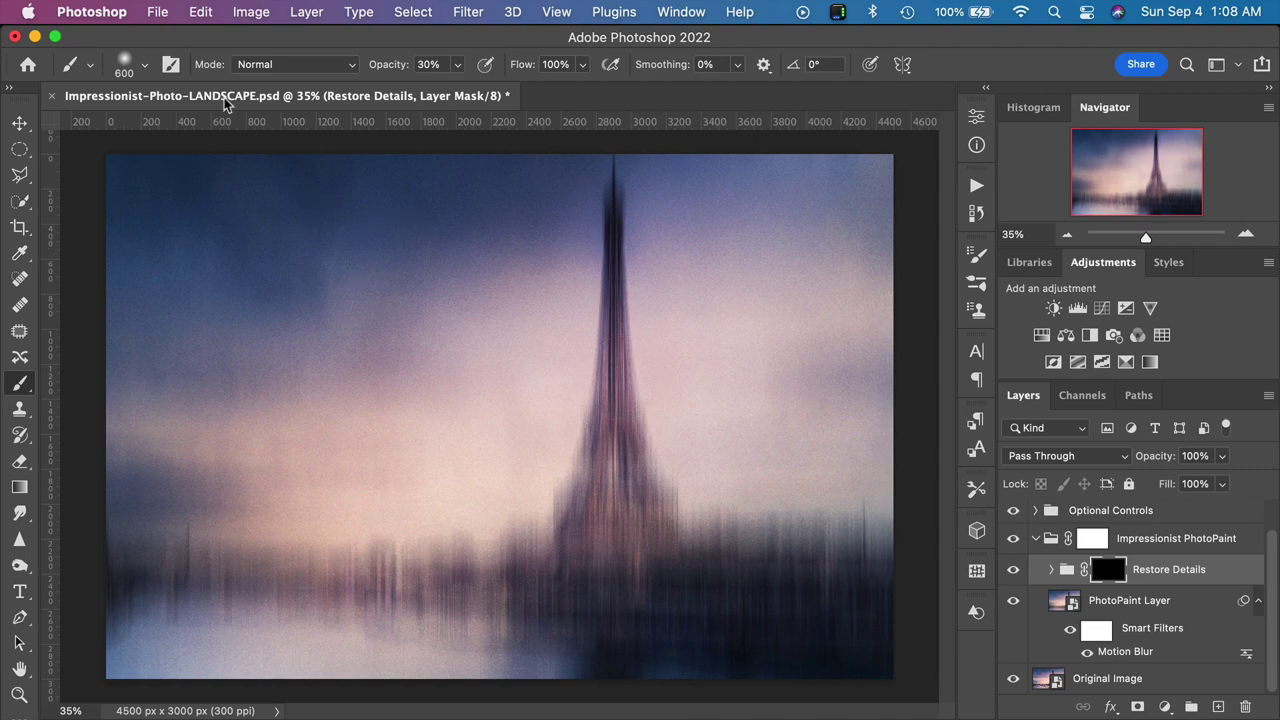
pyautogui.click(138, 64)
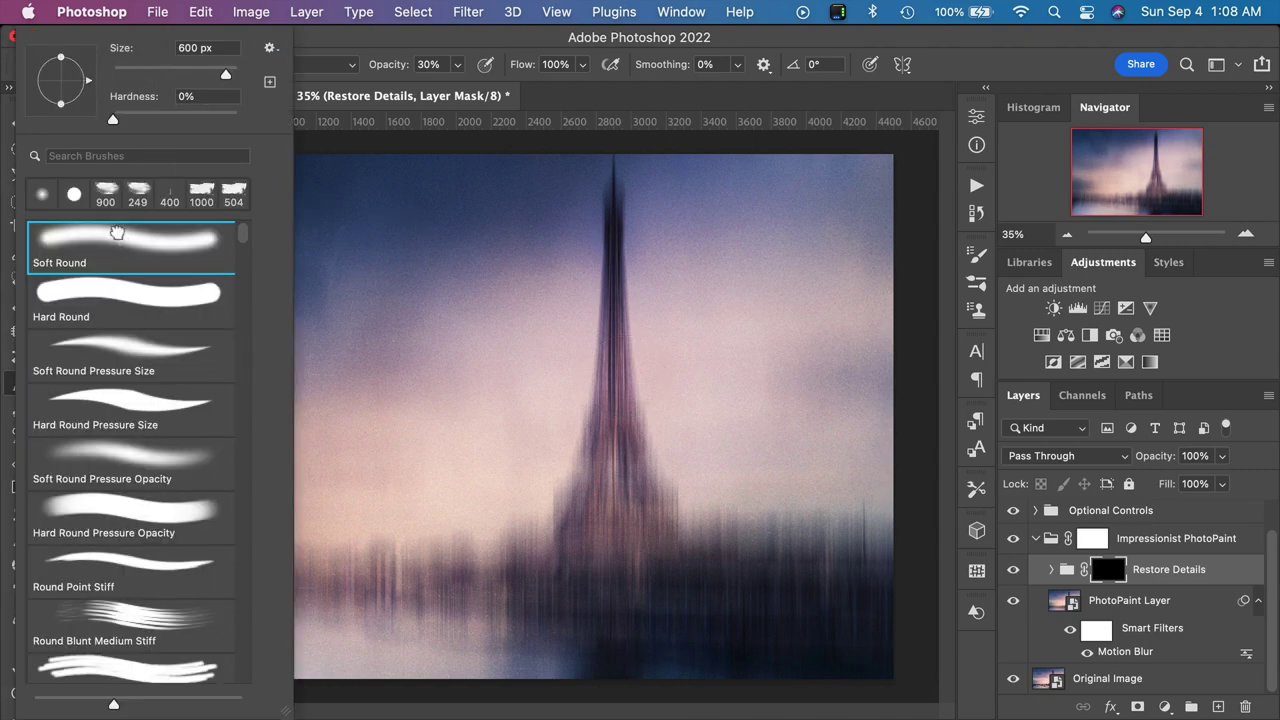
pyautogui.click(625, 490)
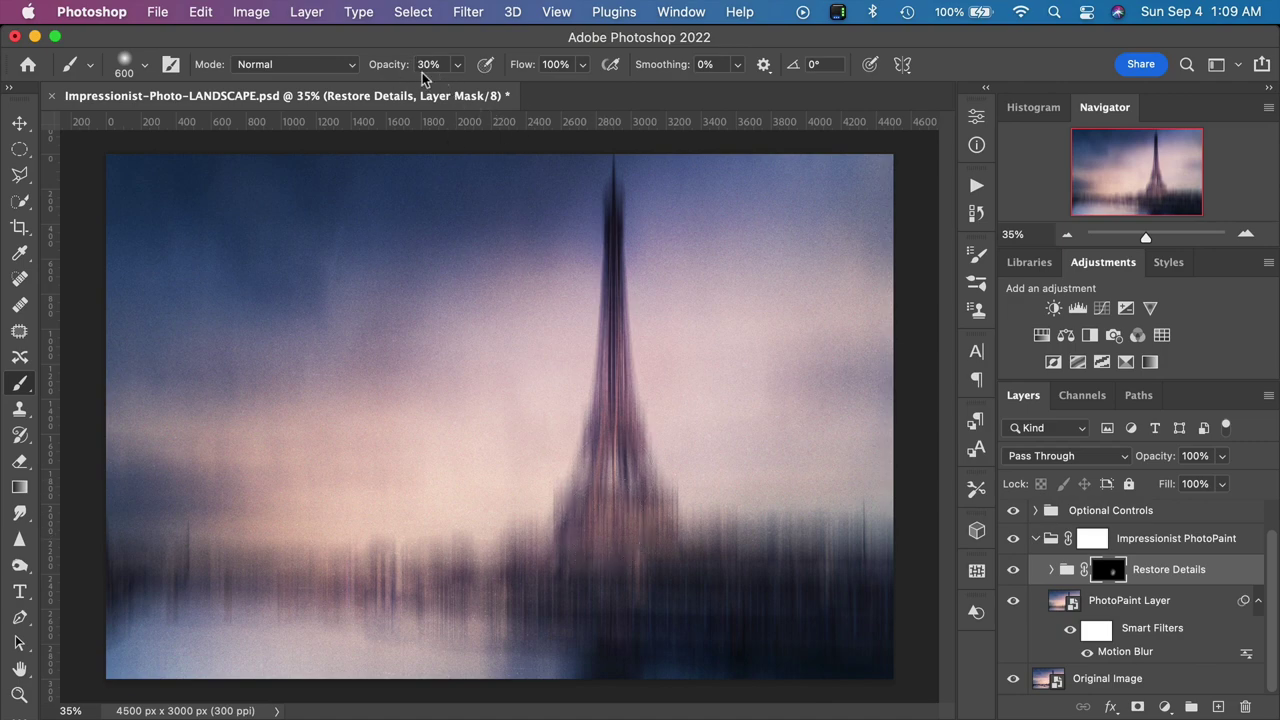
pyautogui.click(453, 66)
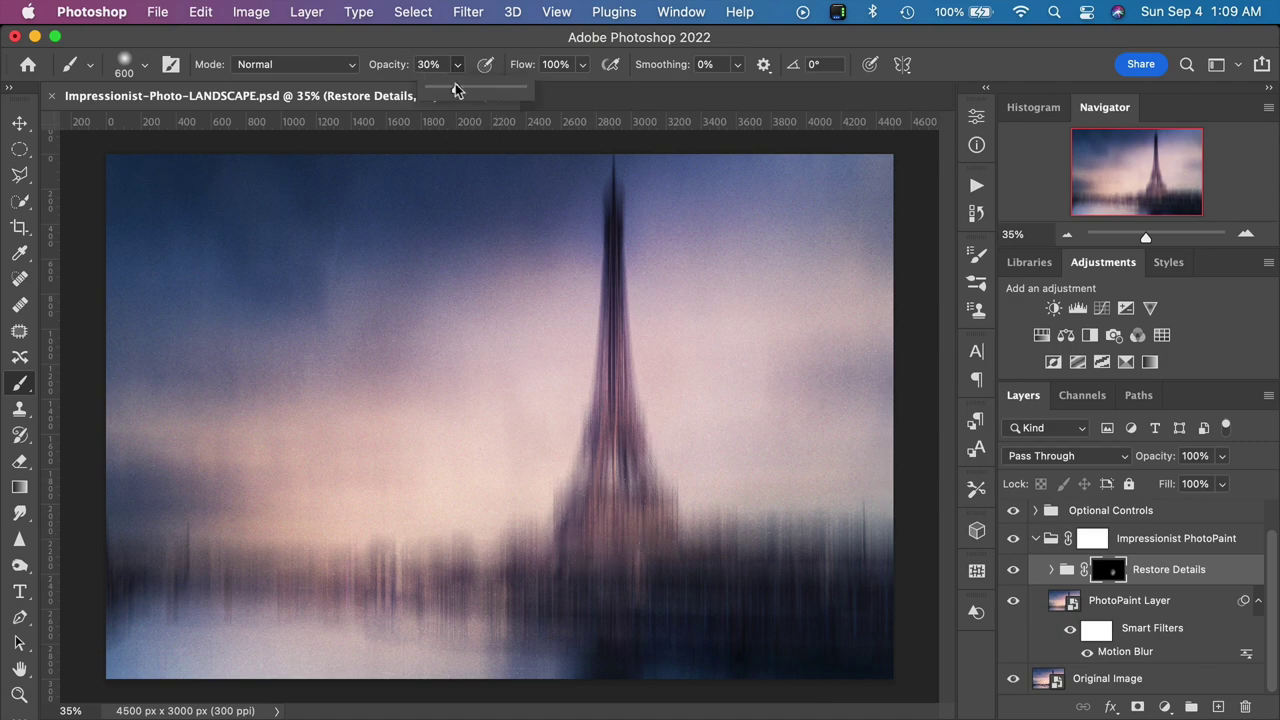
pyautogui.moveTo(505, 96); pyautogui.dragTo(566, 103)
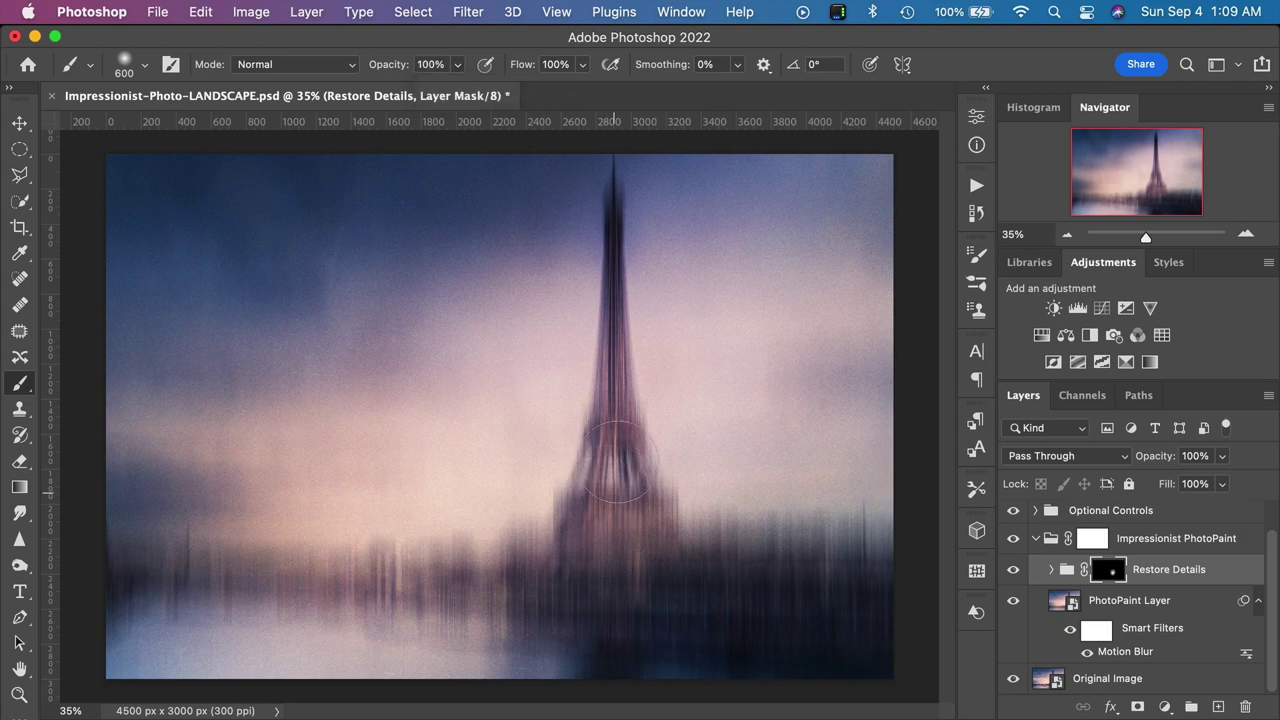
pyautogui.moveTo(591, 470)
pyautogui.mouseDown()
pyautogui.moveTo(617, 411)
pyautogui.moveTo(611, 302)
pyautogui.moveTo(621, 339)
pyautogui.moveTo(629, 267)
pyautogui.mouseUp()
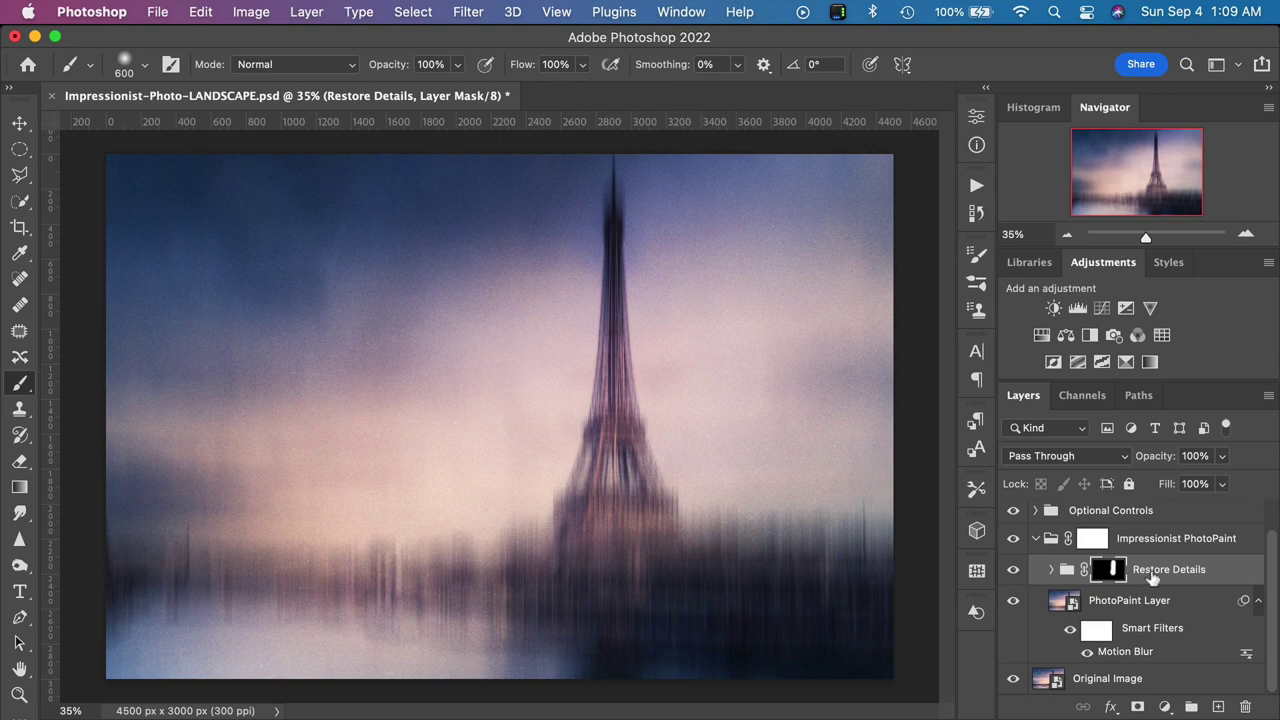
# Compare the tower with the Restore Details group repeatedly hidden and shown, leaving the group visible.
pyautogui.click(1014, 570)
pyautogui.click(1014, 570)
pyautogui.click(1013, 570)
pyautogui.click(1013, 572)
pyautogui.click(1013, 570)
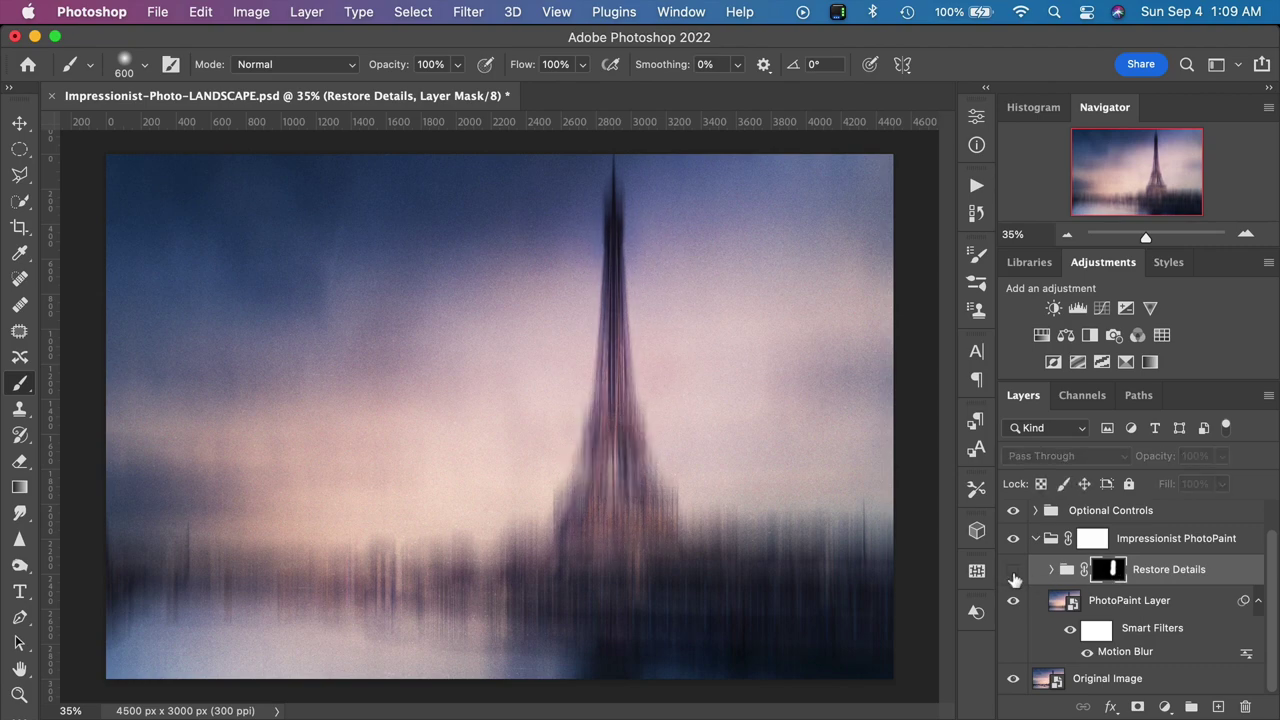
pyautogui.click(1013, 570)
pyautogui.click(1013, 570)
pyautogui.click(1013, 570)
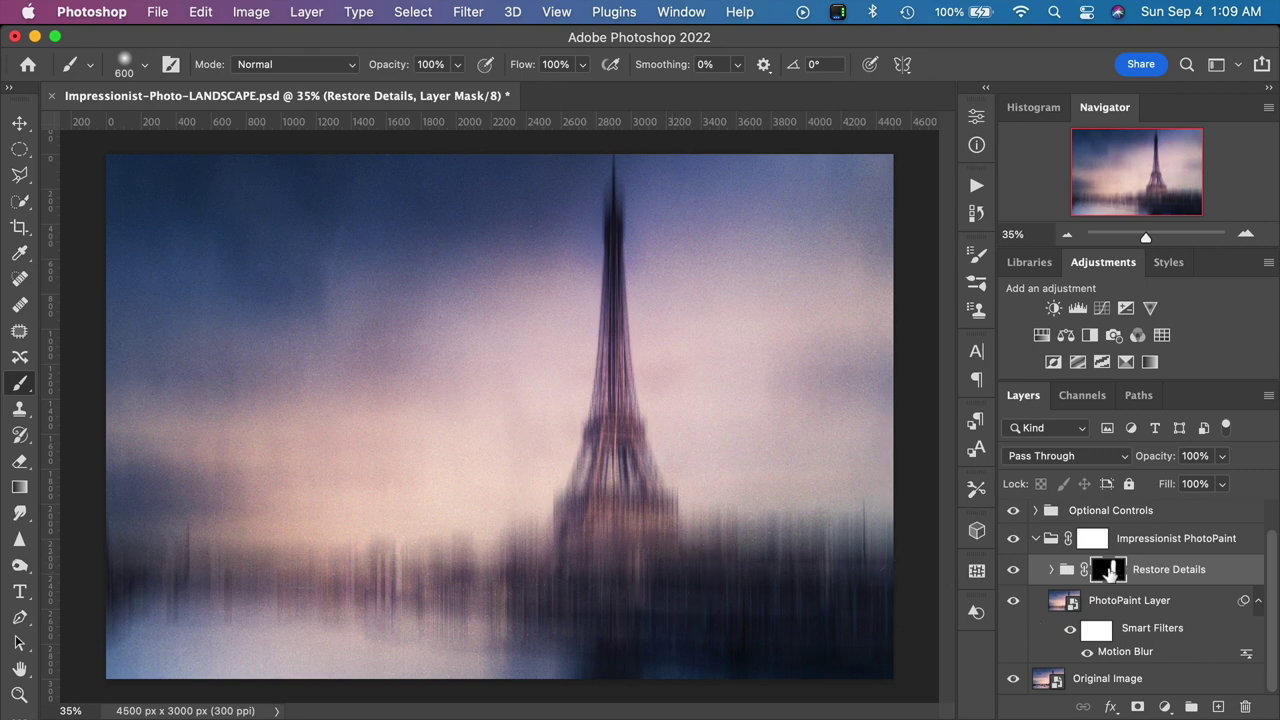
# Paint the detail back in along the skyline on both sides of the tower, and collapse the Impressionist PhotoPaint group.
pyautogui.moveTo(729, 568)
pyautogui.mouseDown()
pyautogui.moveTo(680, 566)
pyautogui.moveTo(747, 566)
pyautogui.moveTo(709, 544)
pyautogui.moveTo(816, 550)
pyautogui.moveTo(766, 568)
pyautogui.moveTo(850, 575)
pyautogui.mouseUp()
pyautogui.moveTo(504, 553)
pyautogui.mouseDown()
pyautogui.moveTo(370, 560)
pyautogui.moveTo(350, 532)
pyautogui.moveTo(300, 529)
pyautogui.moveTo(240, 560)
pyautogui.mouseUp()
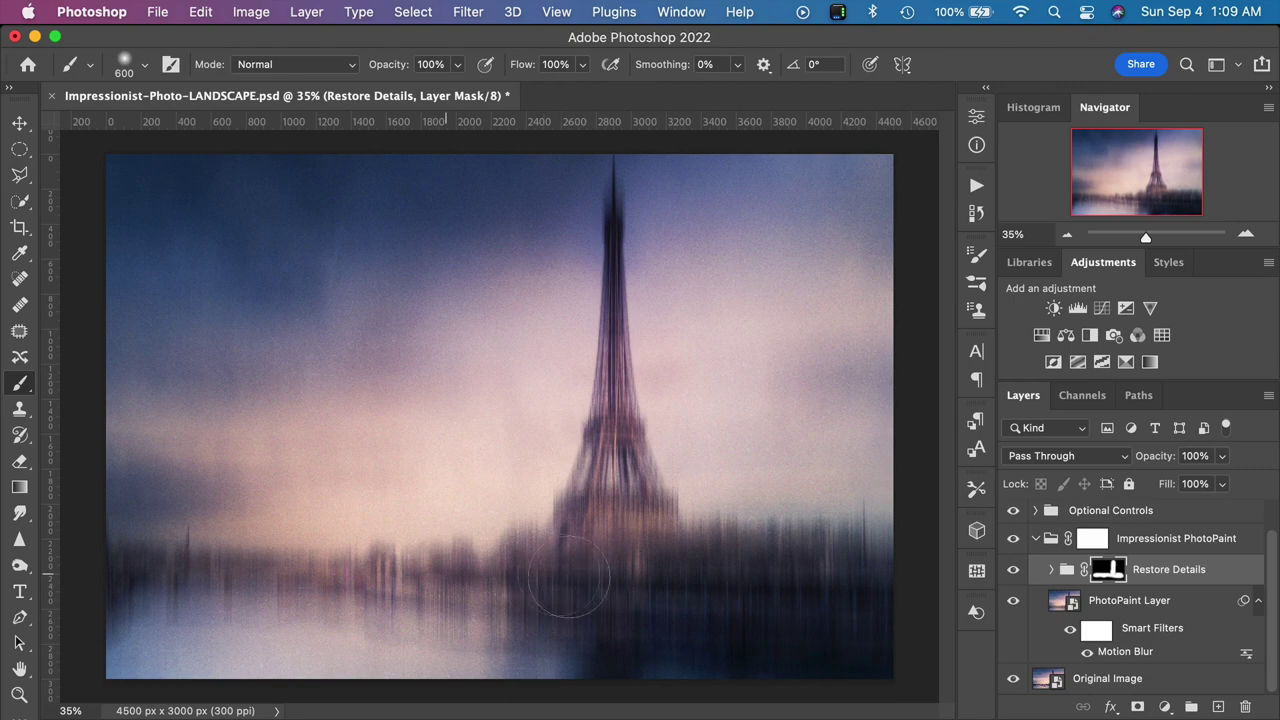
pyautogui.moveTo(569, 577)
pyautogui.mouseDown()
pyautogui.moveTo(617, 575)
pyautogui.moveTo(579, 540)
pyautogui.moveTo(693, 574)
pyautogui.moveTo(812, 587)
pyautogui.moveTo(826, 543)
pyautogui.mouseUp()
pyautogui.click(1036, 540)
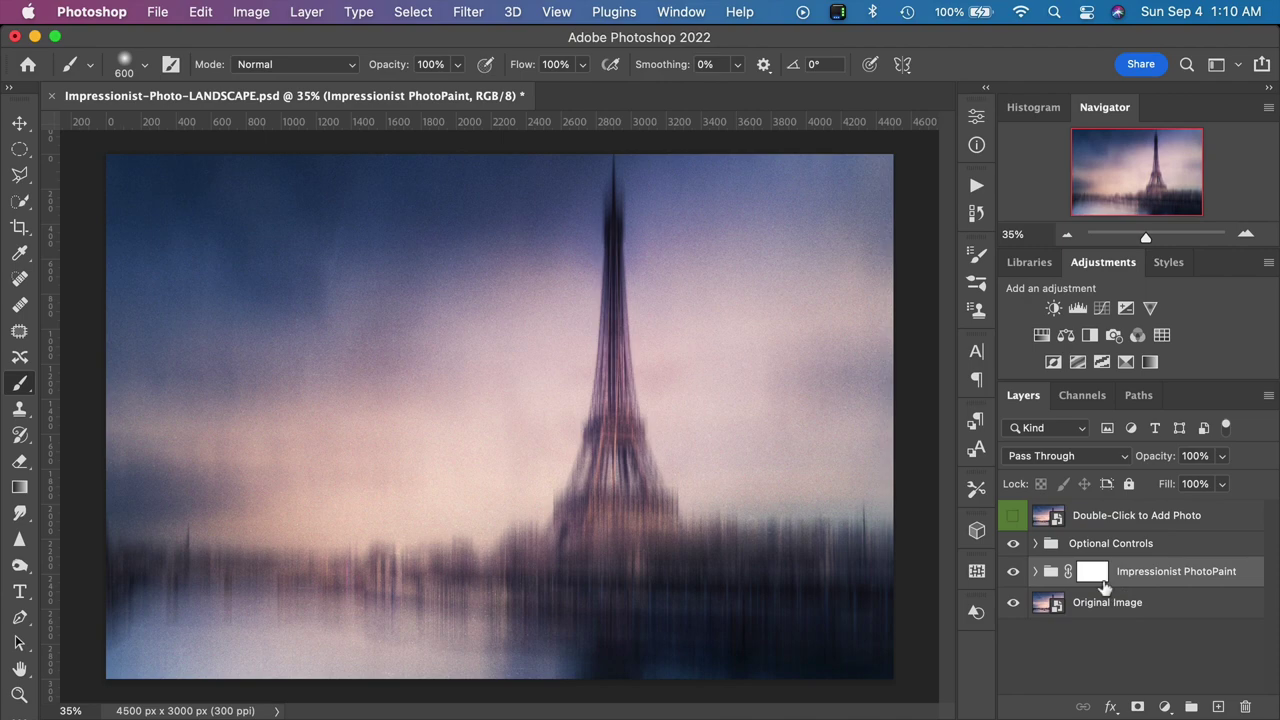
# Check the image with the Impressionist PhotoPaint group hidden and shown, try its opacity at 86%, and restore it to 100%.
pyautogui.click(1013, 572)
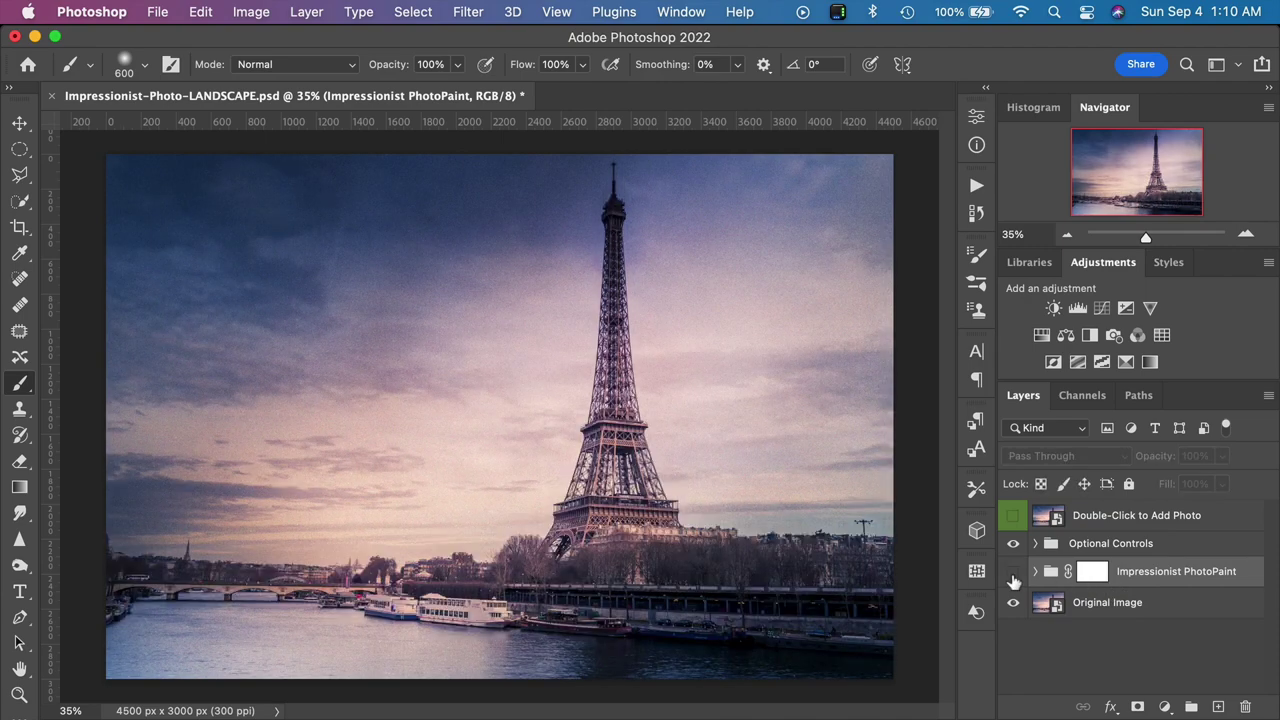
pyautogui.click(1013, 572)
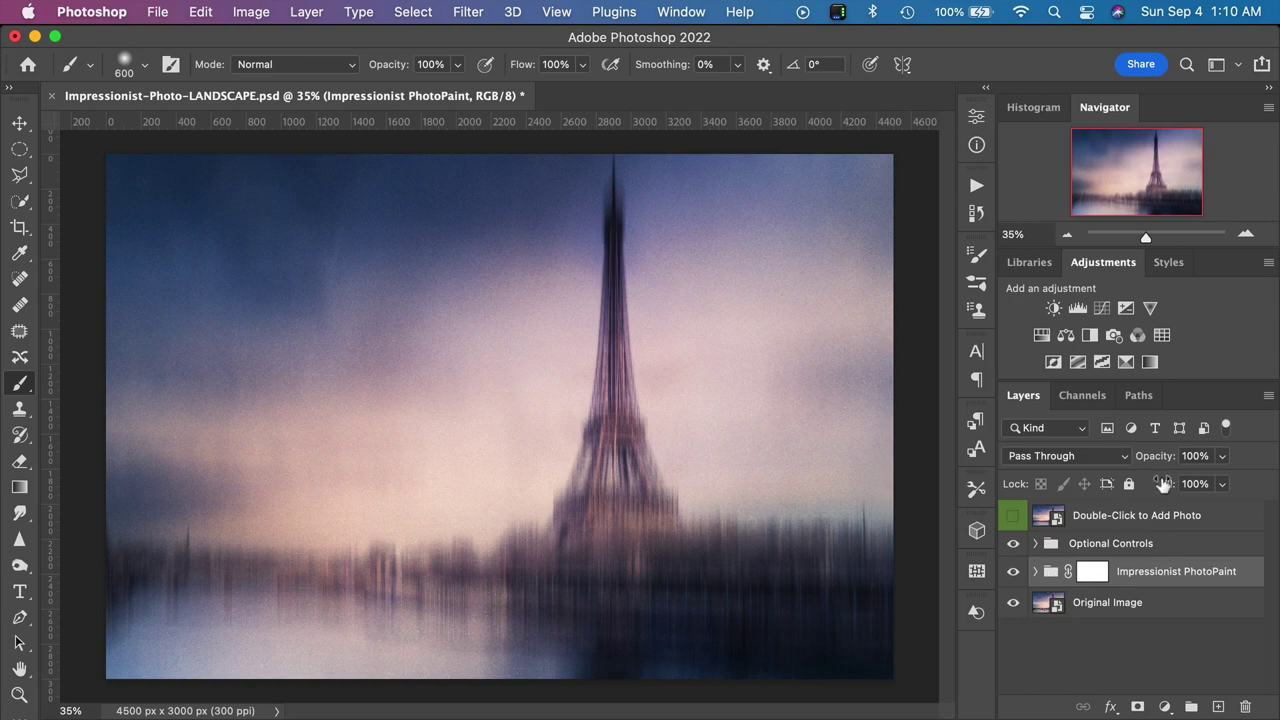
pyautogui.moveTo(1160, 458)
pyautogui.mouseDown()
pyautogui.moveTo(1131, 464)
pyautogui.moveTo(1146, 468)
pyautogui.mouseUp()
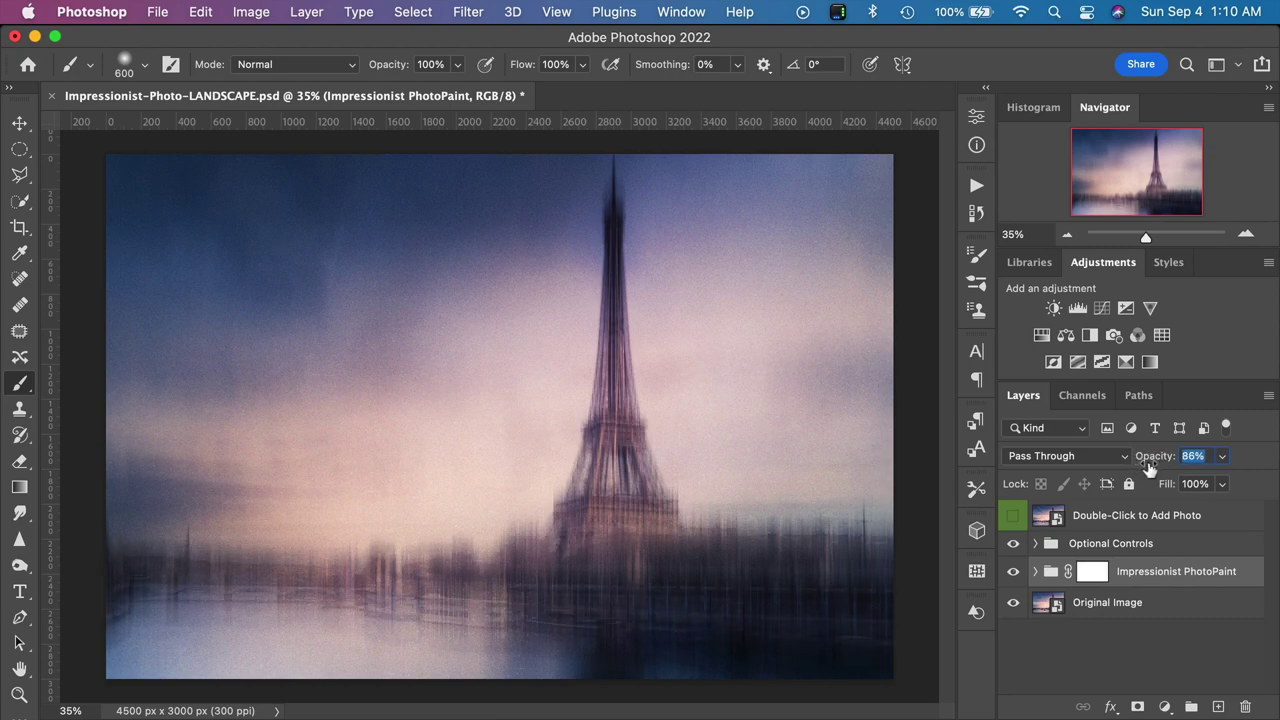
pyautogui.moveTo(1149, 468); pyautogui.dragTo(1151, 468)
pyautogui.moveTo(1152, 468); pyautogui.dragTo(1188, 463)
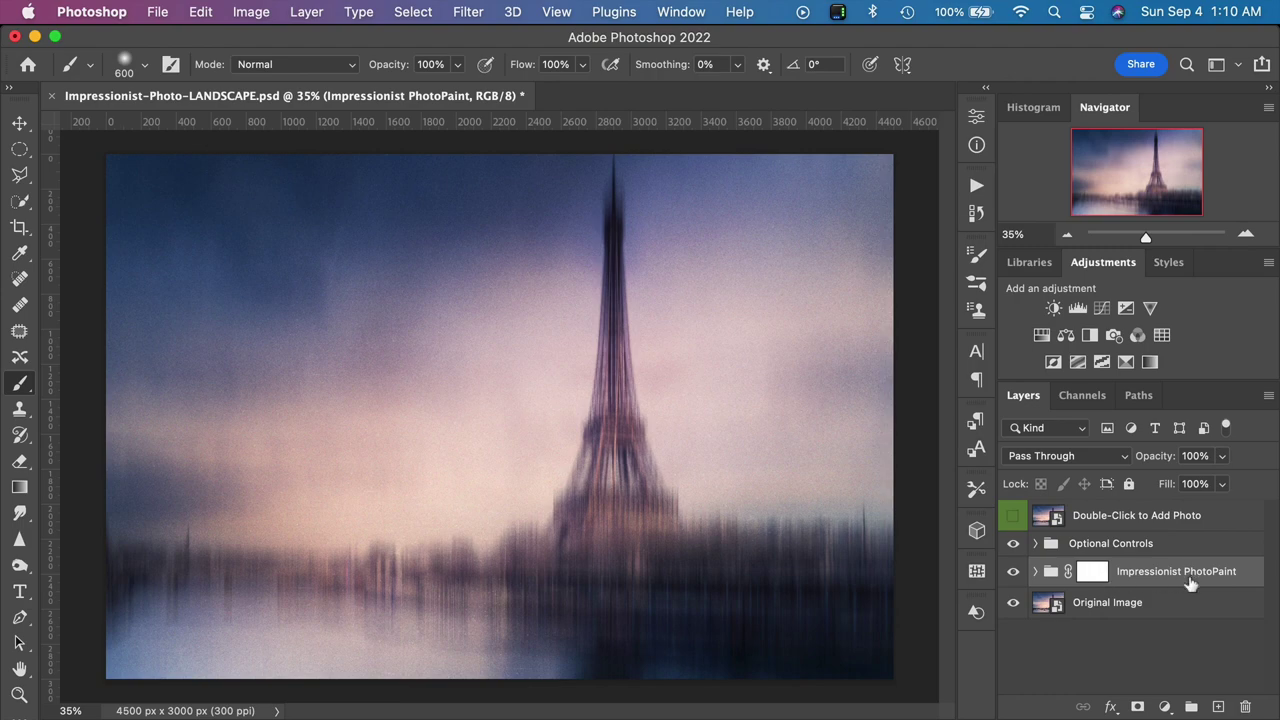
# Reduce the brush to 300 px, try a 100% opacity stroke down the tower on the Impressionist PhotoPaint group's mask, and undo the stroke.
pyautogui.click(1094, 578)
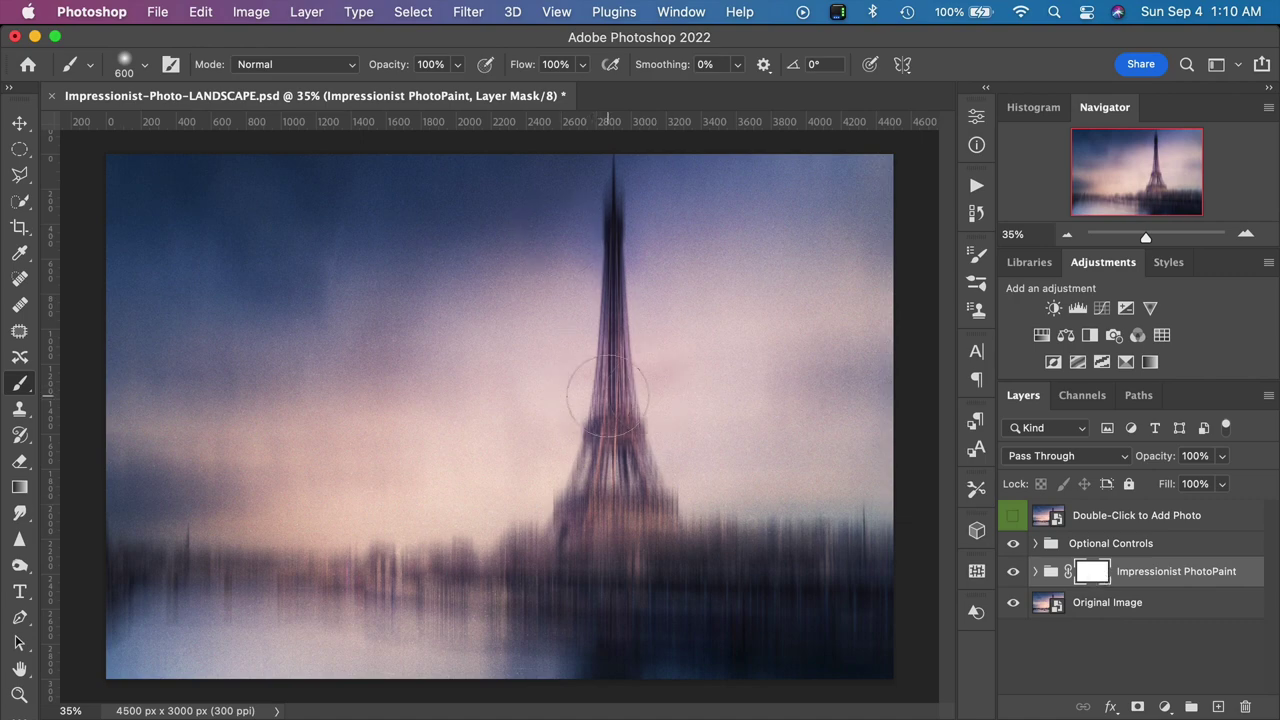
pyautogui.press('[')
pyautogui.press('[')
pyautogui.press('[')
pyautogui.moveTo(616, 190); pyautogui.dragTo(612, 507)
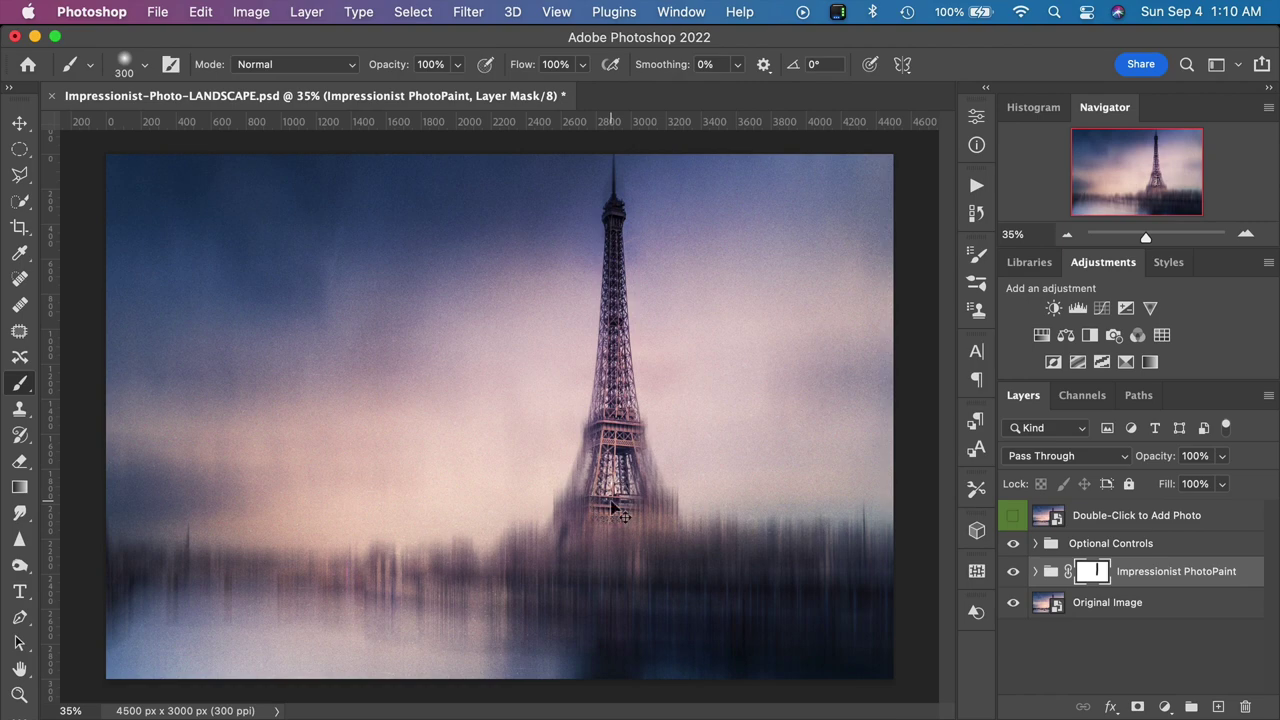
pyautogui.press('super+z')
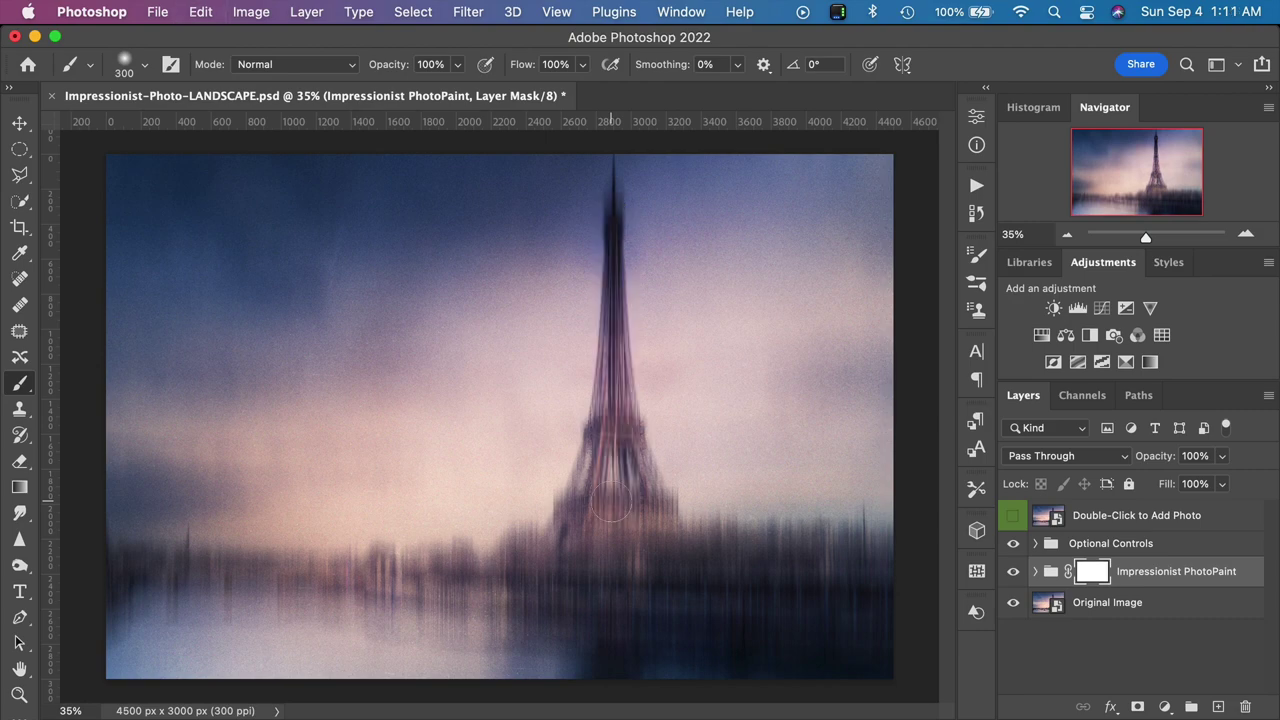
# Set the brush opacity to 25% and partially reveal the original tower and riverside by painting on the Impressionist PhotoPaint group's mask.
pyautogui.click(457, 64)
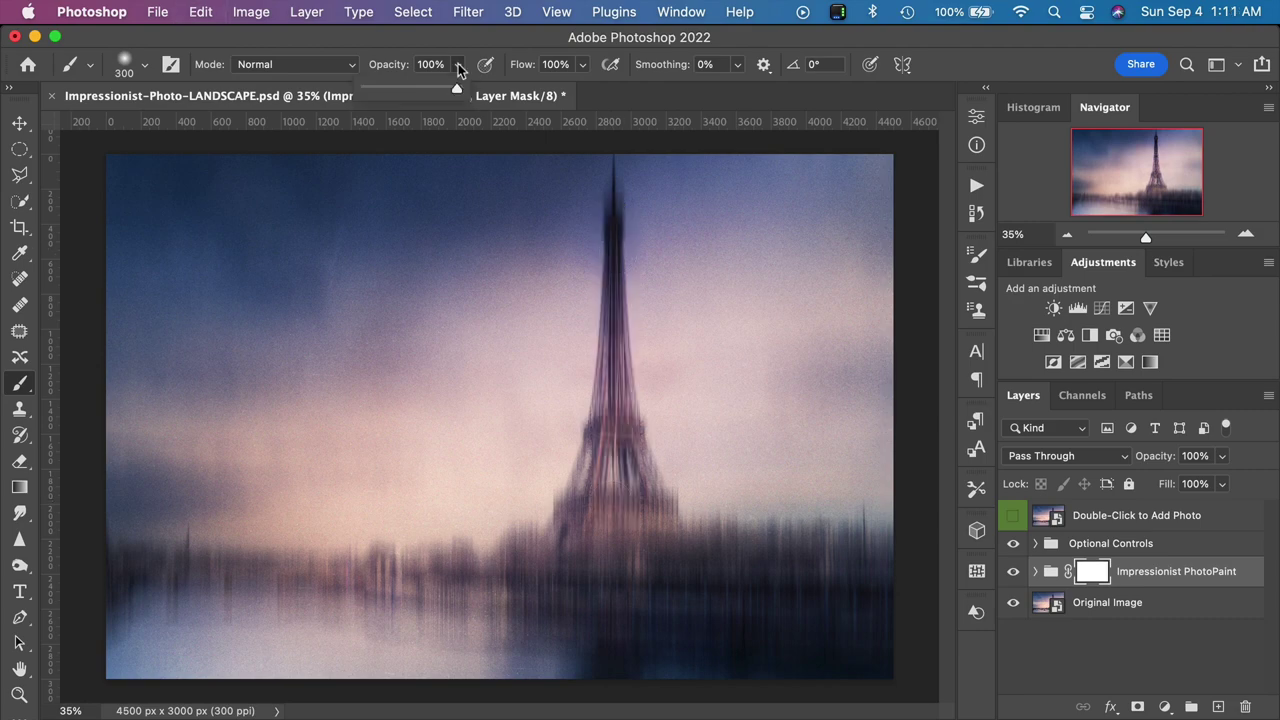
pyautogui.moveTo(390, 87); pyautogui.dragTo(389, 88)
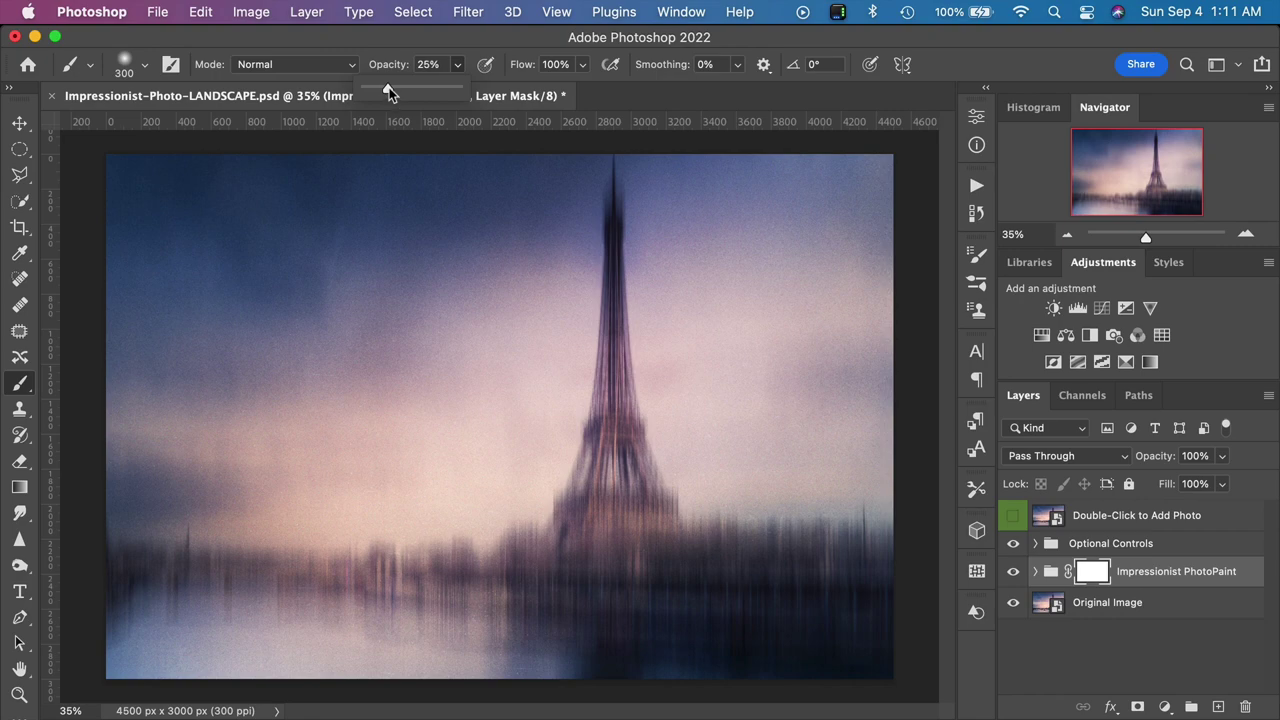
pyautogui.click(459, 40)
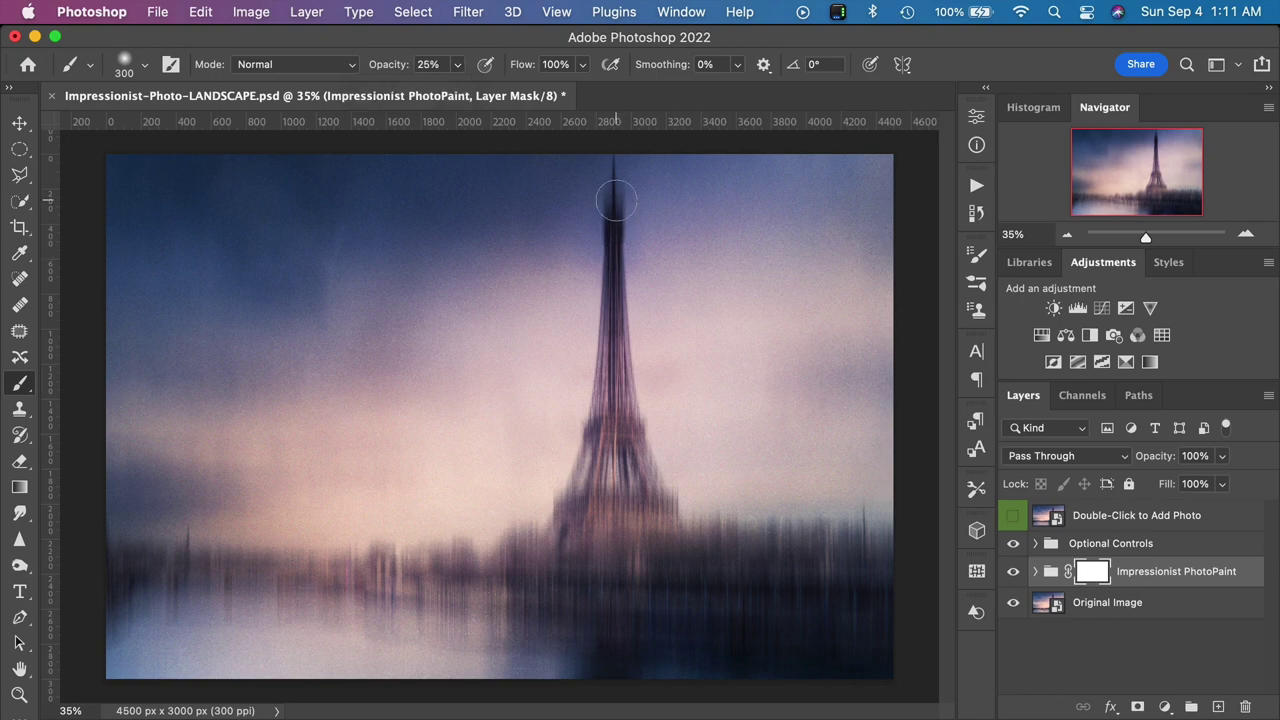
pyautogui.moveTo(616, 201)
pyautogui.mouseDown()
pyautogui.moveTo(603, 461)
pyautogui.moveTo(614, 402)
pyautogui.moveTo(653, 496)
pyautogui.moveTo(649, 507)
pyautogui.moveTo(619, 455)
pyautogui.moveTo(567, 511)
pyautogui.moveTo(610, 515)
pyautogui.mouseUp()
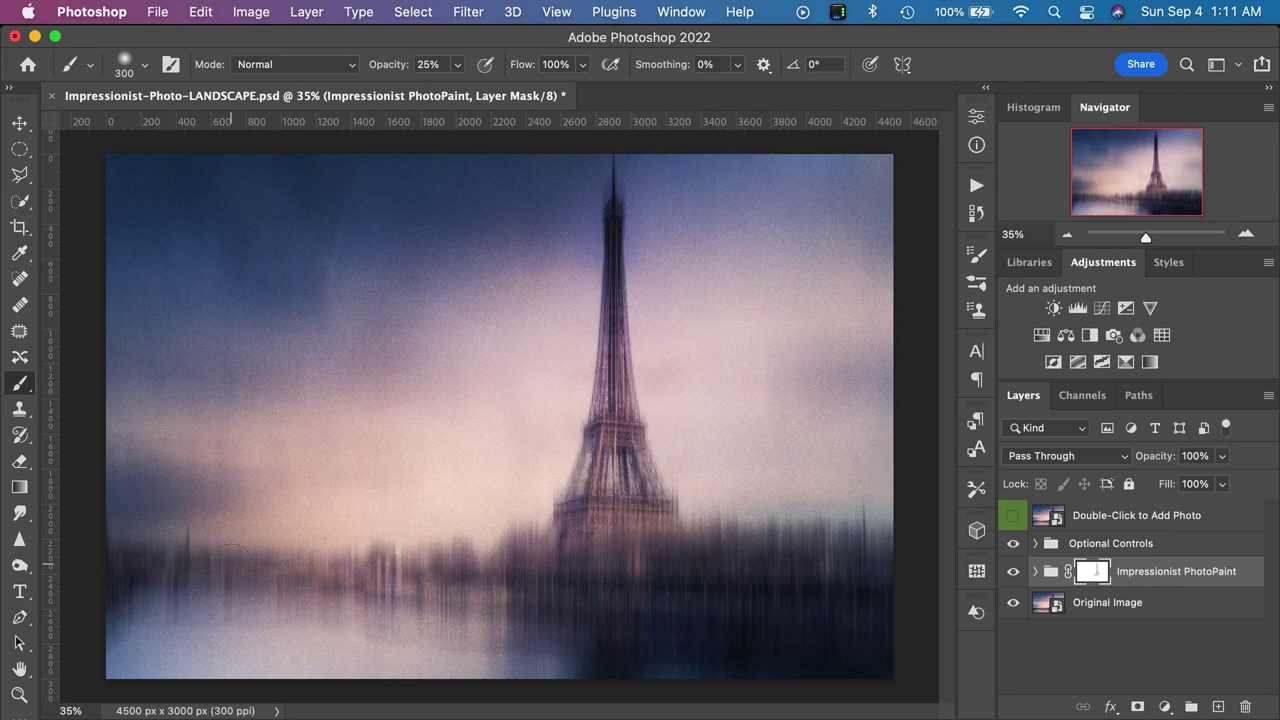
pyautogui.moveTo(304, 575)
pyautogui.mouseDown()
pyautogui.moveTo(470, 567)
pyautogui.moveTo(454, 554)
pyautogui.moveTo(422, 574)
pyautogui.moveTo(547, 590)
pyautogui.moveTo(523, 566)
pyautogui.moveTo(566, 555)
pyautogui.moveTo(607, 600)
pyautogui.moveTo(696, 592)
pyautogui.moveTo(557, 547)
pyautogui.moveTo(719, 570)
pyautogui.moveTo(748, 592)
pyautogui.moveTo(699, 589)
pyautogui.moveTo(826, 614)
pyautogui.moveTo(631, 578)
pyautogui.moveTo(224, 570)
pyautogui.moveTo(110, 596)
pyautogui.moveTo(153, 583)
pyautogui.moveTo(353, 590)
pyautogui.moveTo(230, 584)
pyautogui.moveTo(182, 598)
pyautogui.moveTo(830, 640)
pyautogui.moveTo(922, 621)
pyautogui.mouseUp()
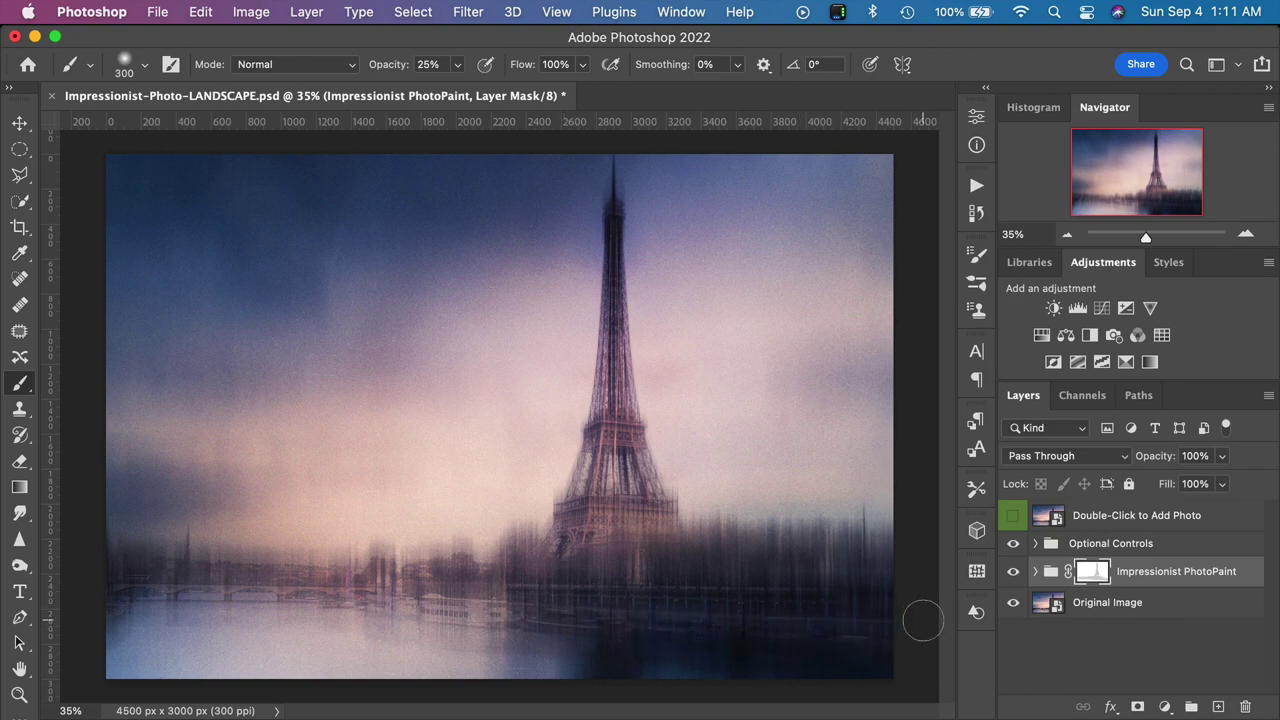